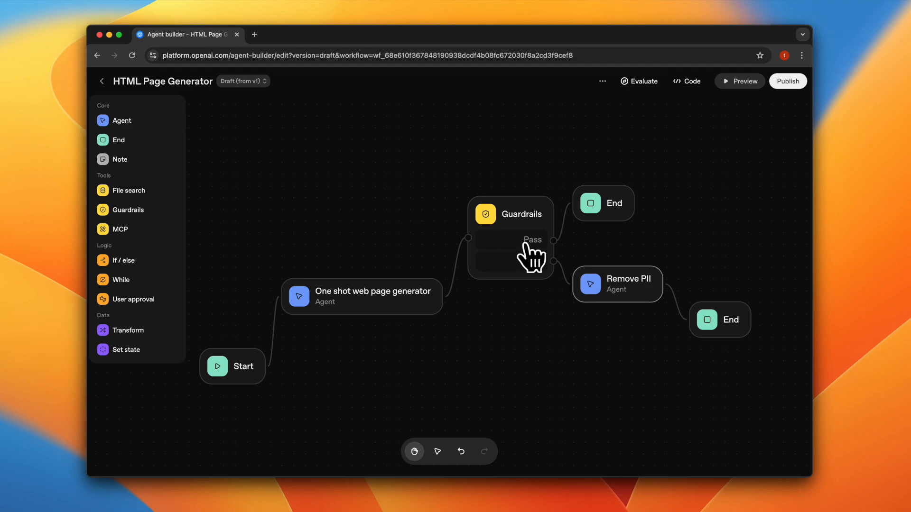
{"action": "left_click_drag", "start_coordinate": [553, 260], "coordinate": [585, 291]}
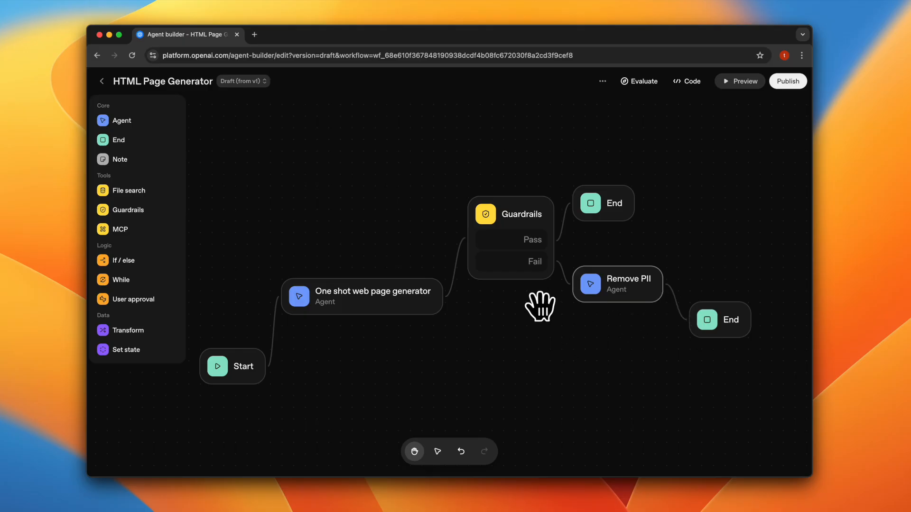
- Clear the canvas down to the Start node by deleting the Guardrails, Remove PII, One shot web page generator and both End nodes
{"action": "left_click", "coordinate": [509, 260]}
{"action": "key", "text": "BackSpace"}
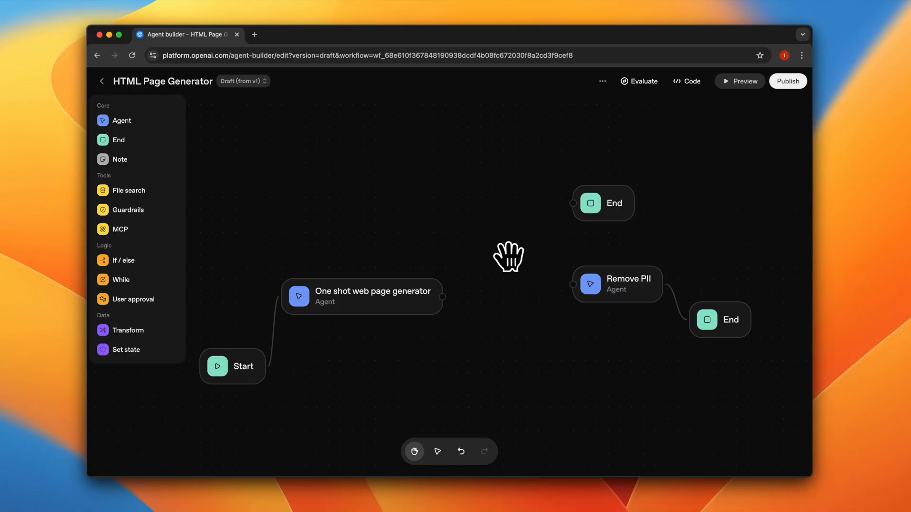
{"action": "left_click", "coordinate": [603, 213]}
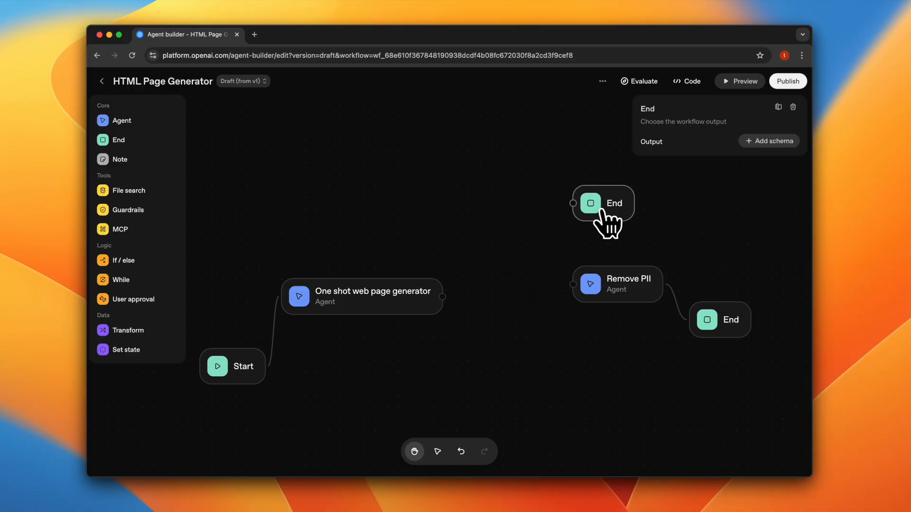
{"action": "key", "text": "BackSpace"}
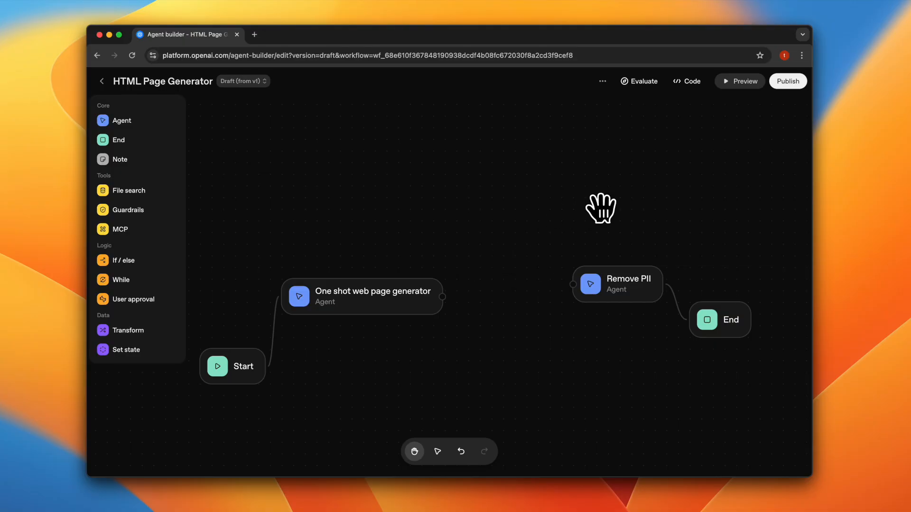
{"action": "left_click", "coordinate": [615, 299]}
{"action": "key", "text": "BackSpace"}
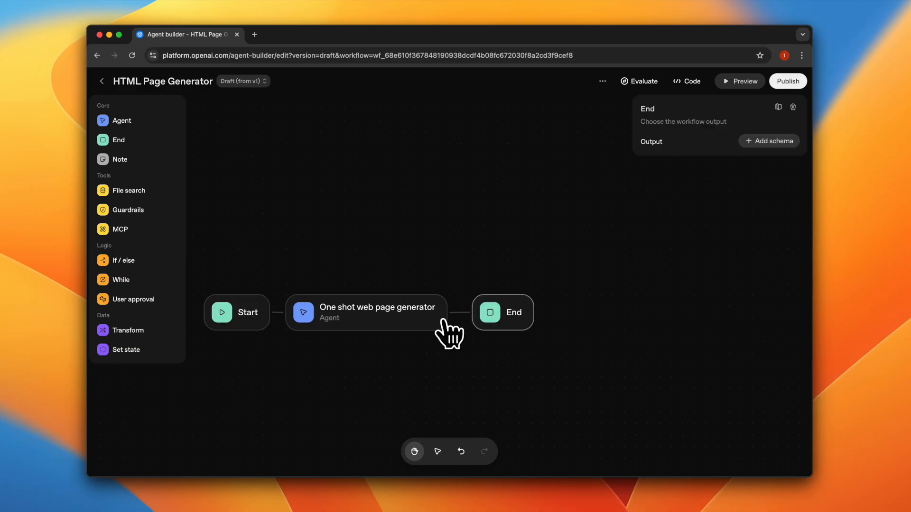
{"action": "key", "text": "BackSpace"}
{"action": "left_click", "coordinate": [407, 326]}
{"action": "key", "text": "BackSpace"}
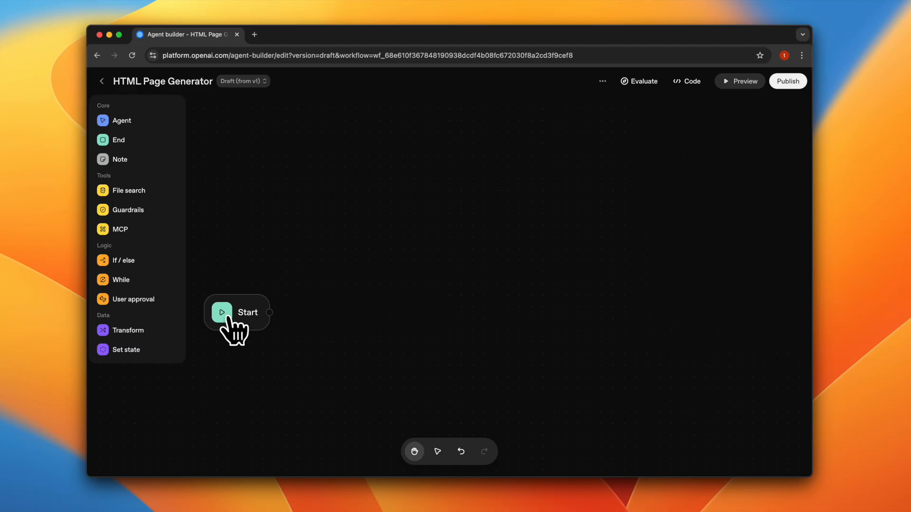
{"action": "left_click", "coordinate": [229, 326]}
{"action": "key", "text": "BackSpace"}
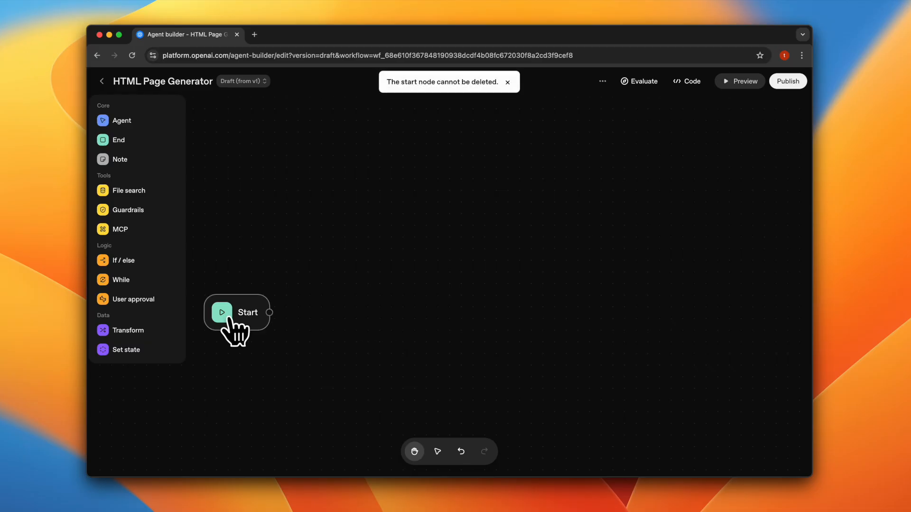
- Move the Start node higher on the canvas and connect its output to a new Agent node placed beside it
{"action": "left_click", "coordinate": [249, 306]}
{"action": "left_click_drag", "start_coordinate": [249, 306], "coordinate": [256, 243]}
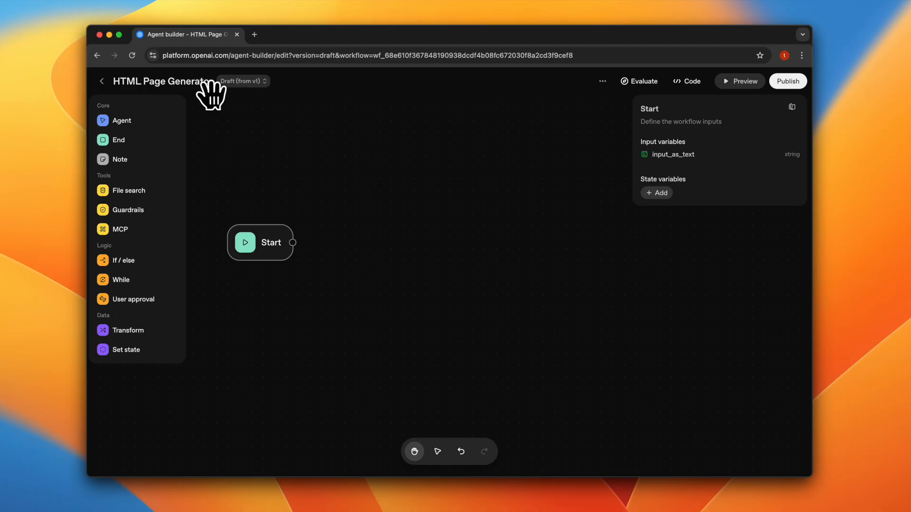
{"action": "left_click_drag", "start_coordinate": [112, 120], "coordinate": [368, 246]}
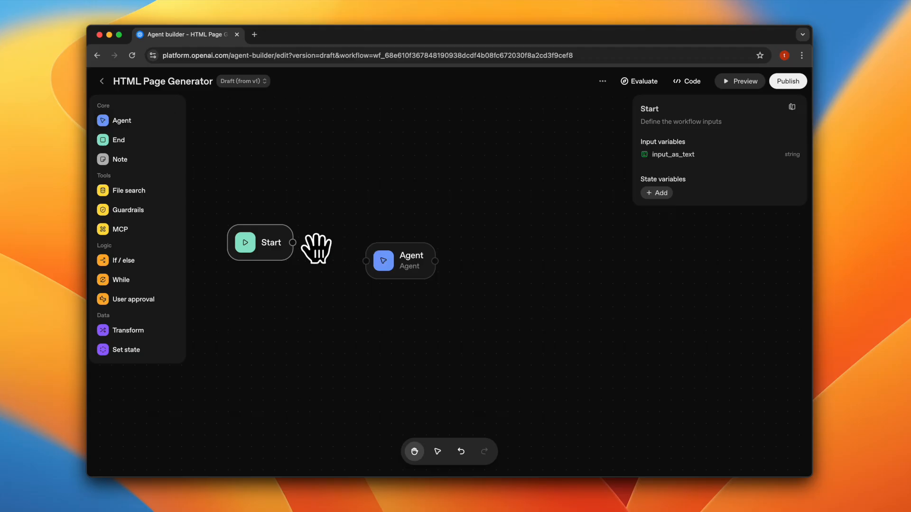
{"action": "left_click_drag", "start_coordinate": [293, 242], "coordinate": [360, 242]}
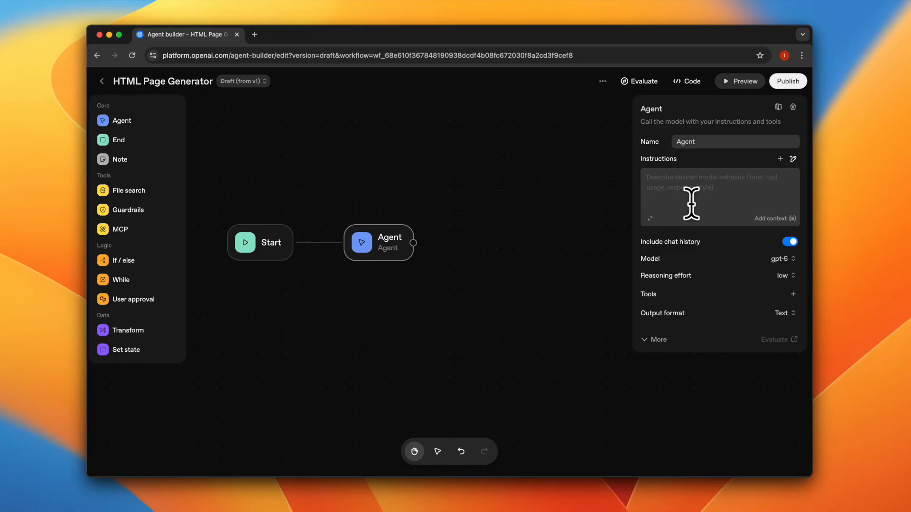
- Set the Agent's instructions to generate only a single HTML+CSS+JS document, with no other text, representing the webpage requested in the user's query
{"action": "left_click", "coordinate": [650, 220]}
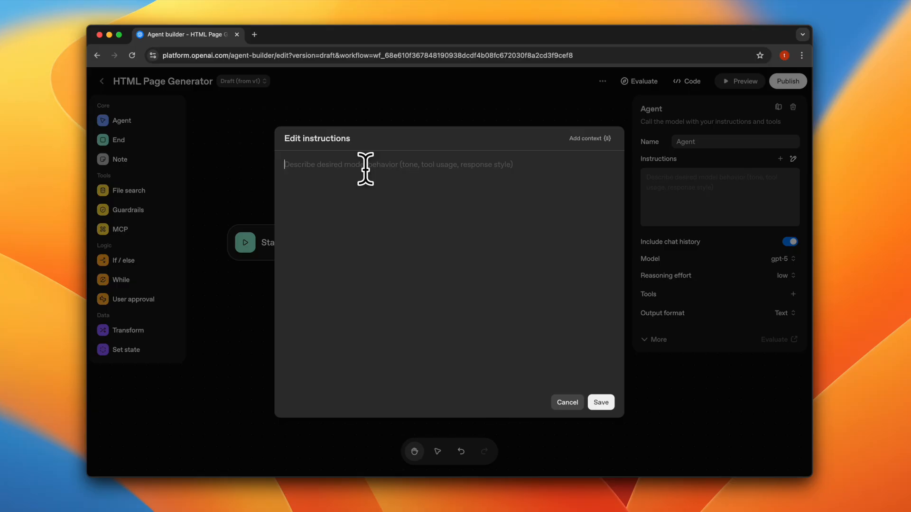
{"action": "type", "text": "You are a helpful assistant. Generate a single HTML+CSS+JS document, no other text or output, to represent the webpage that is requested by the user in their query.  Remember, only give the unified HTML document."}
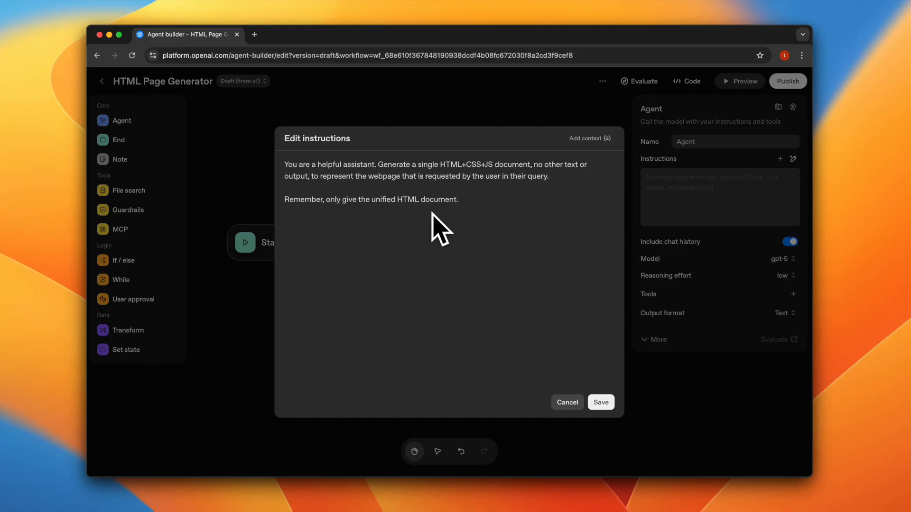
{"action": "left_click", "coordinate": [601, 404]}
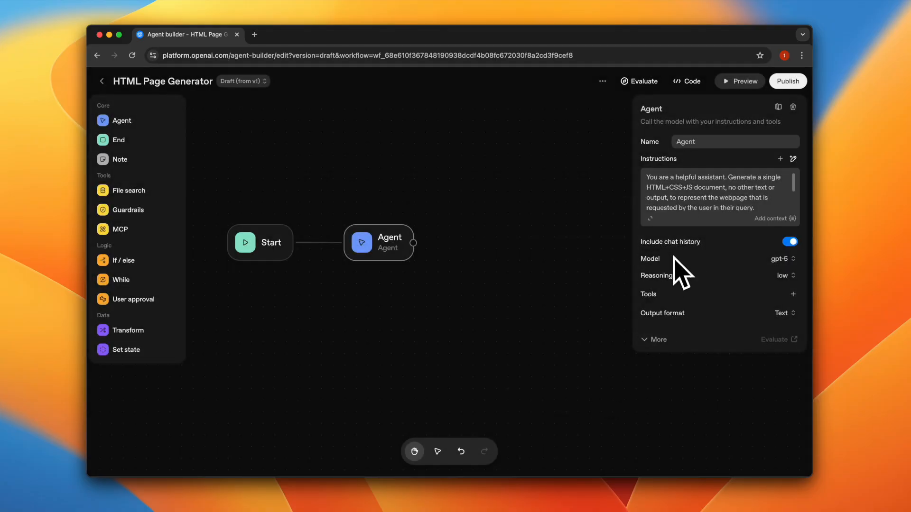
- Expand the Agent node's additional settings and set its output format to JSON
{"action": "mouse_move", "coordinate": [672, 250]}
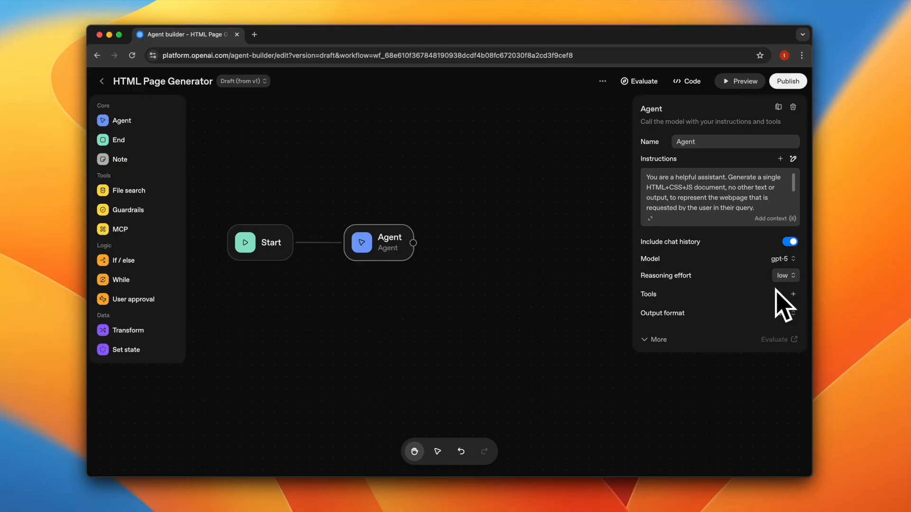
{"action": "left_click", "coordinate": [659, 340]}
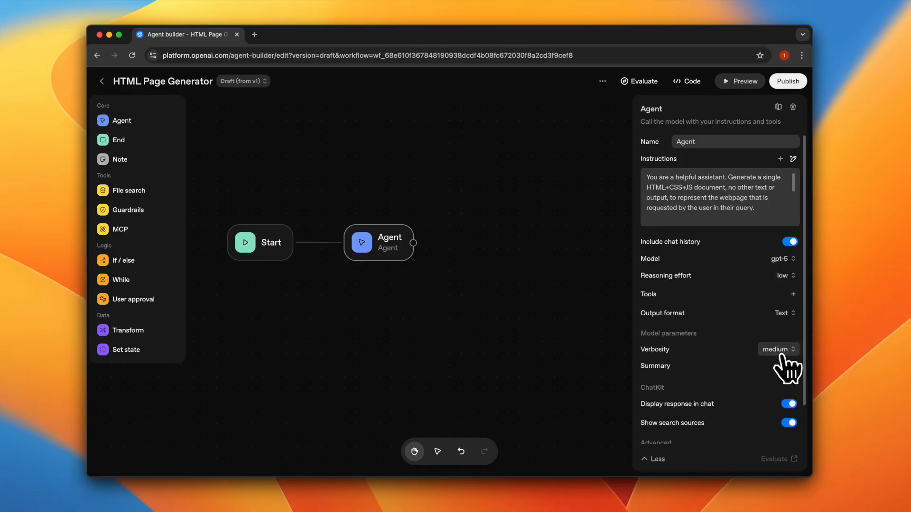
{"action": "left_click", "coordinate": [785, 317]}
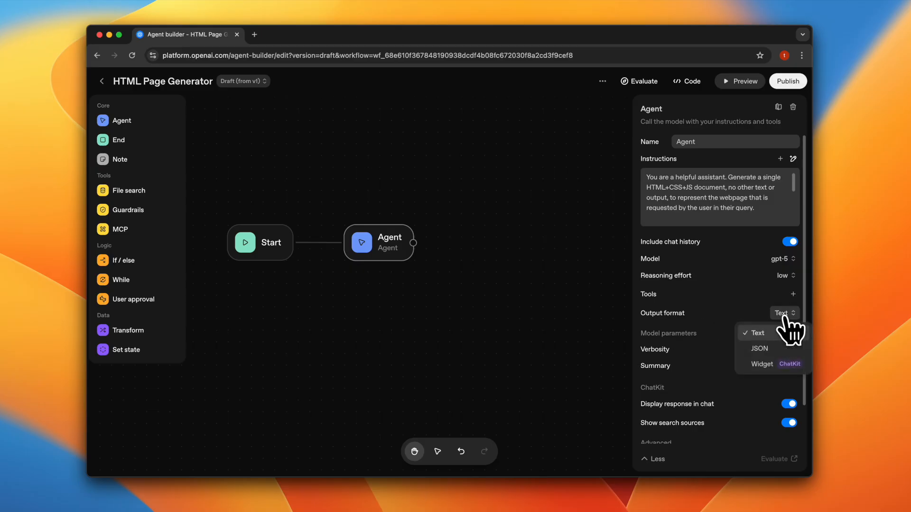
{"action": "left_click", "coordinate": [770, 350]}
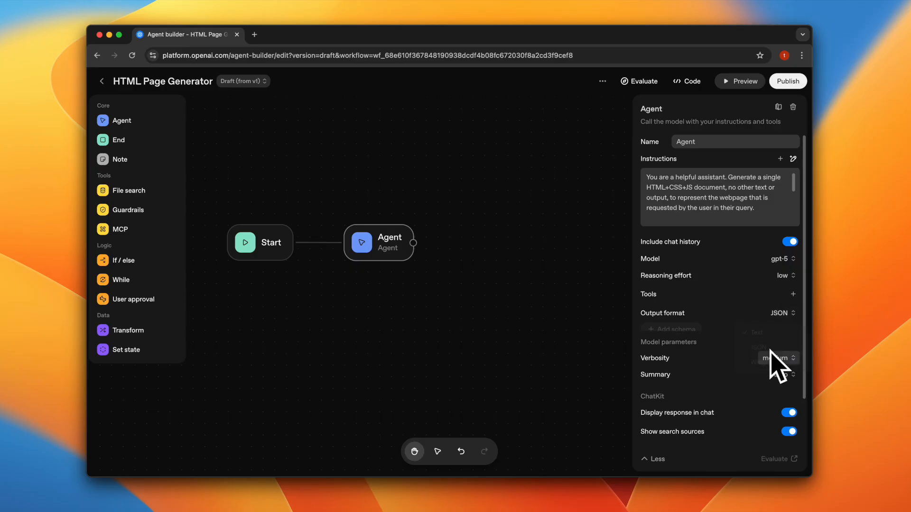
- Add an output schema with a string property htmlDoc described as a unified HTML_CSS+JS Doc, keeping the name response_schema
{"action": "left_click", "coordinate": [670, 330]}
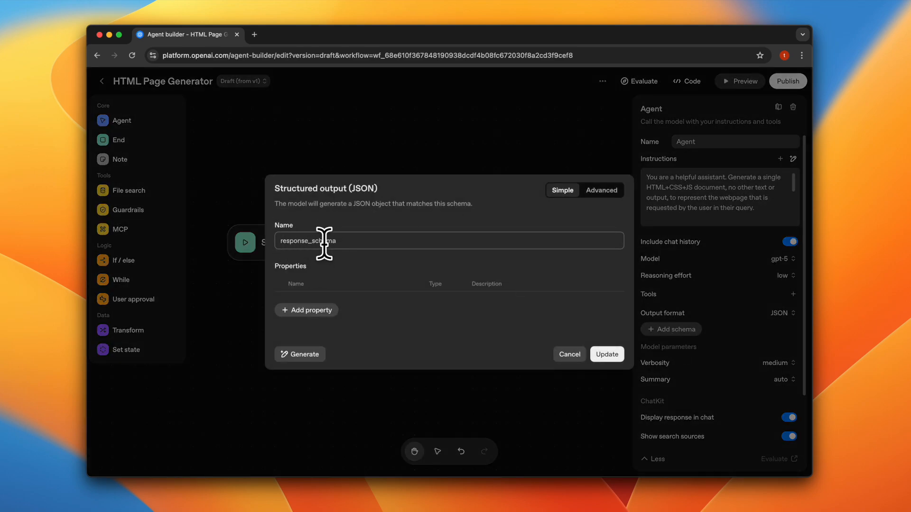
{"action": "left_click", "coordinate": [308, 310]}
{"action": "left_click", "coordinate": [309, 298]}
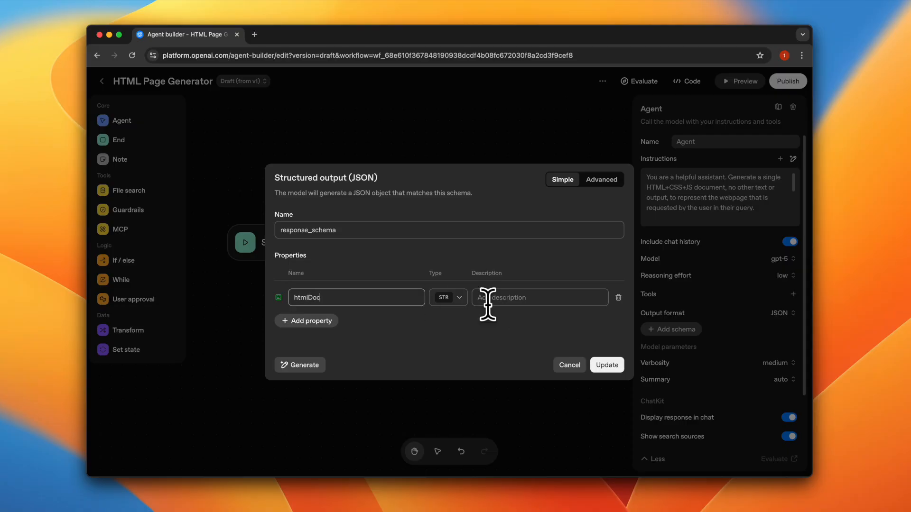
{"action": "left_click", "coordinate": [499, 297]}
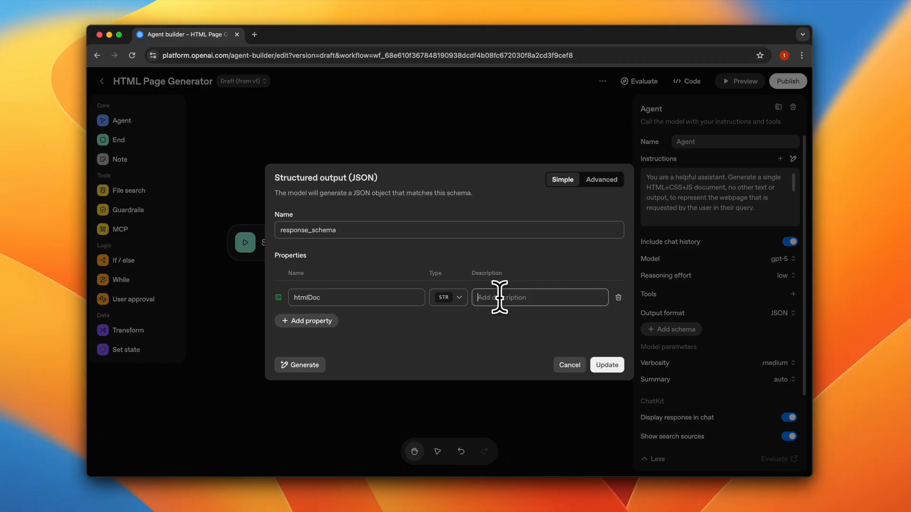
{"action": "key", "text": "super+v"}
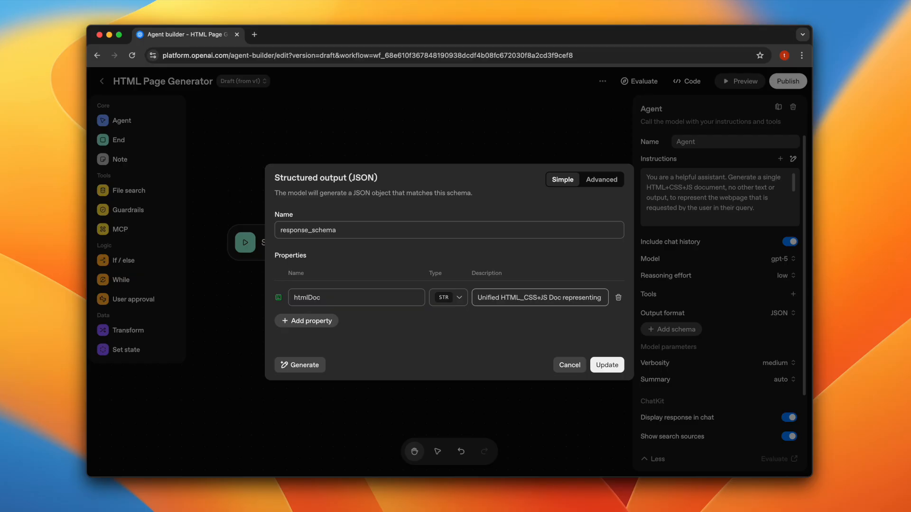
{"action": "left_click", "coordinate": [609, 366]}
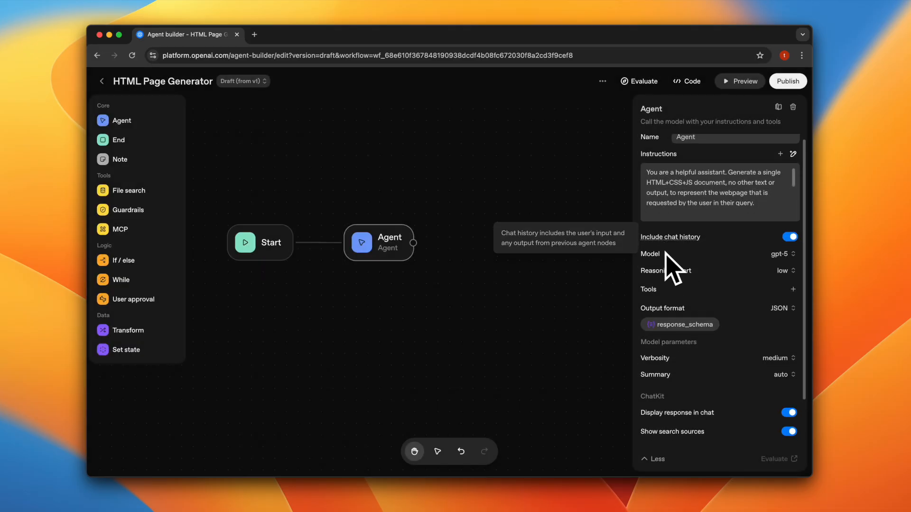
- Rename the Agent node as "One Shot Webpage Generator" and close its settings
{"action": "scroll", "coordinate": [670, 264], "scroll_direction": "down", "scroll_amount": 2}
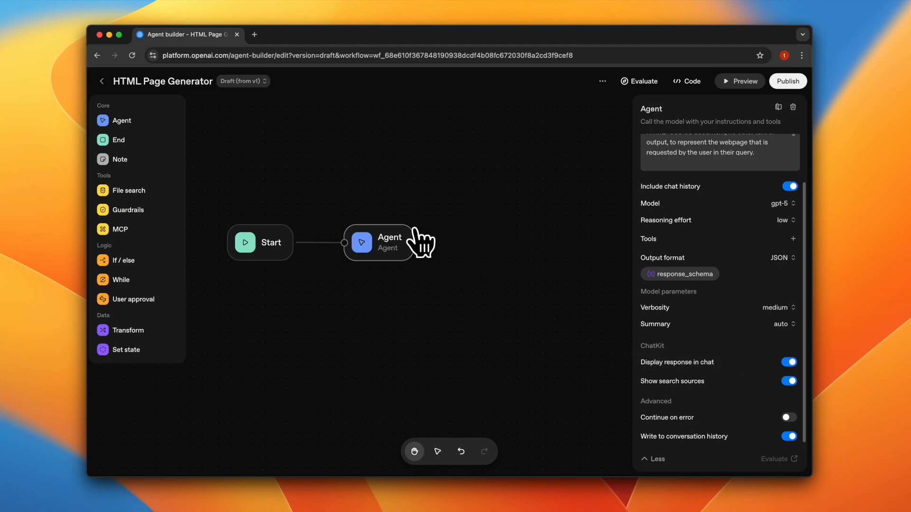
{"action": "scroll", "coordinate": [672, 216], "scroll_direction": "up", "scroll_amount": 2}
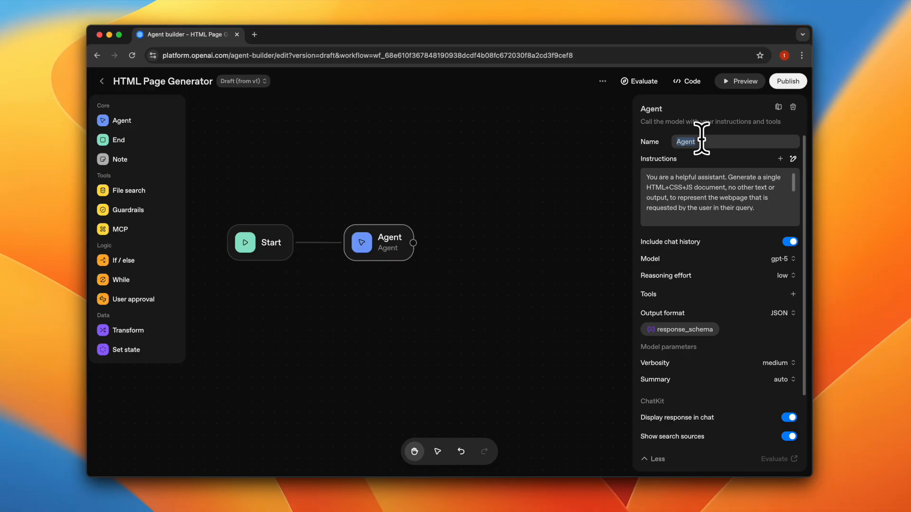
{"action": "type", "text": "One Shot Webpage Generator"}
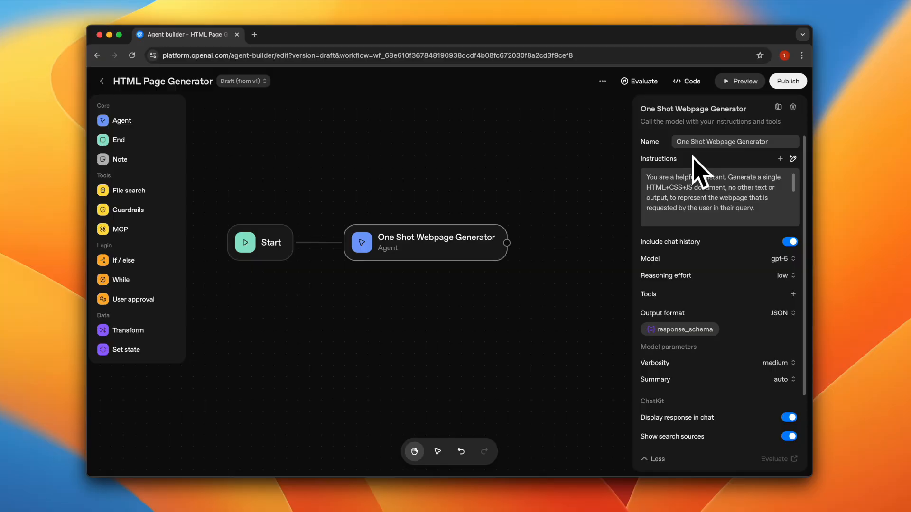
{"action": "left_click", "coordinate": [563, 162]}
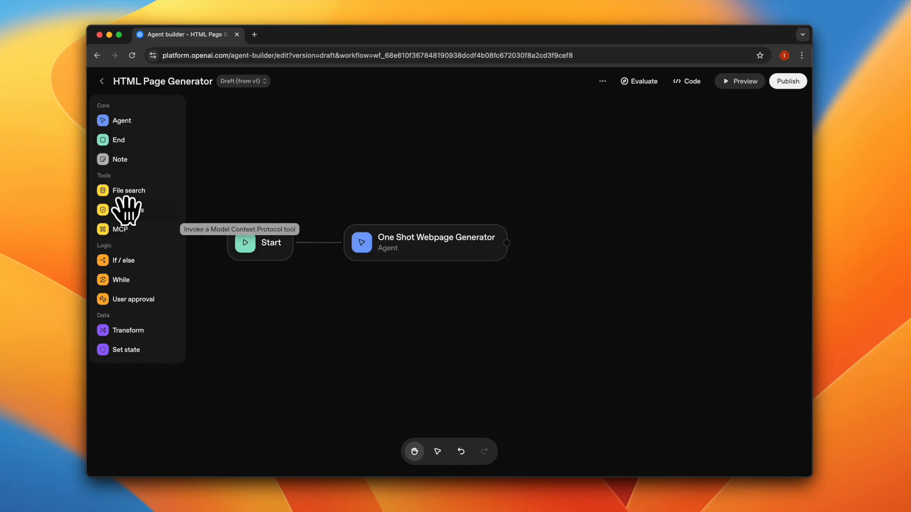
- Add a Guardrails node after the One Shot Webpage Generator and connect the generator's output to it
{"action": "left_click_drag", "start_coordinate": [127, 210], "coordinate": [583, 195]}
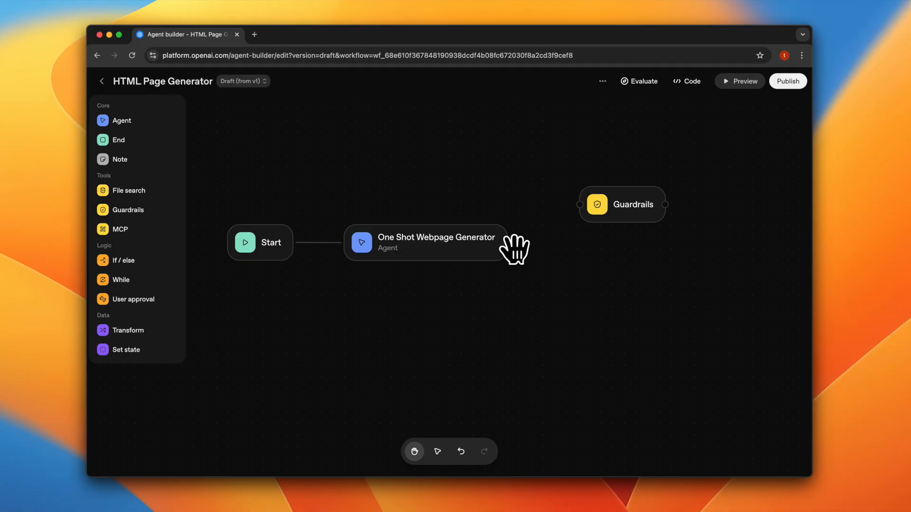
{"action": "left_click_drag", "start_coordinate": [507, 242], "coordinate": [557, 203]}
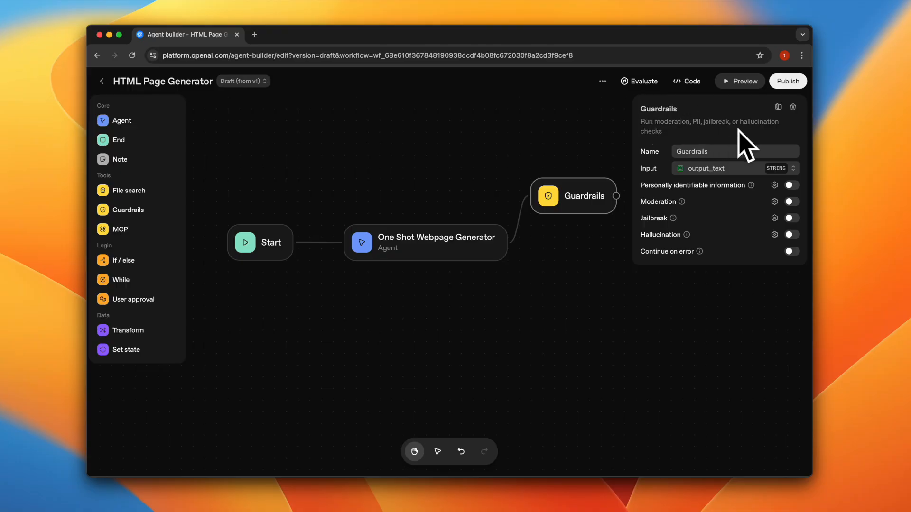
- Use the generator's output_text as the Guardrails input and enable the Personally identifiable information check
{"action": "left_click", "coordinate": [692, 169]}
{"action": "left_click", "coordinate": [712, 165]}
{"action": "left_click", "coordinate": [694, 171]}
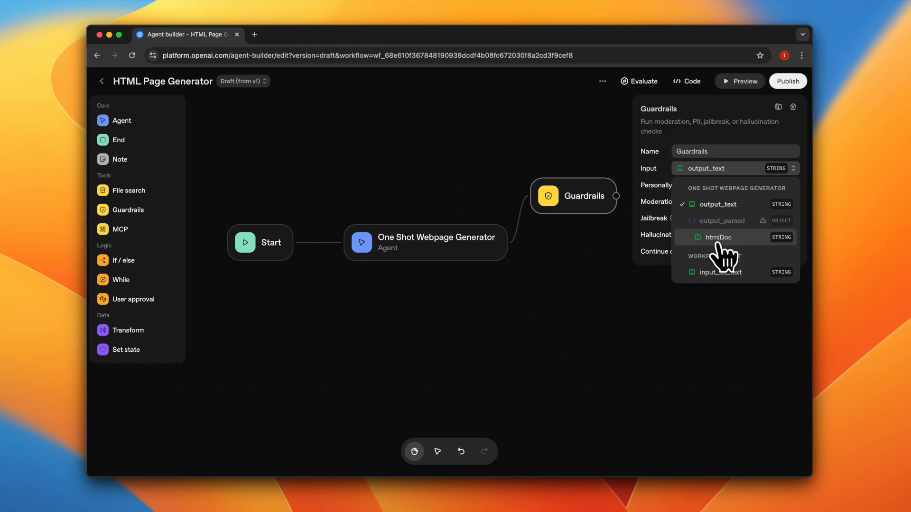
{"action": "left_click", "coordinate": [716, 209]}
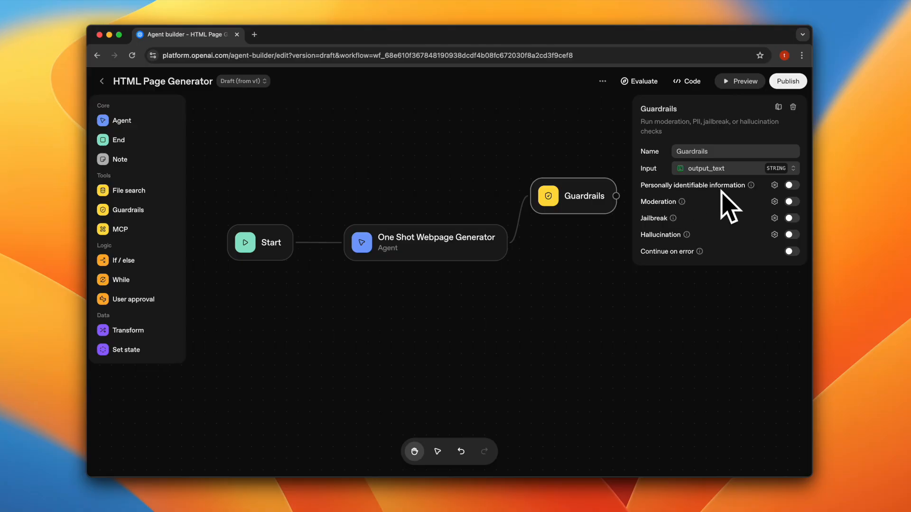
{"action": "left_click", "coordinate": [792, 186]}
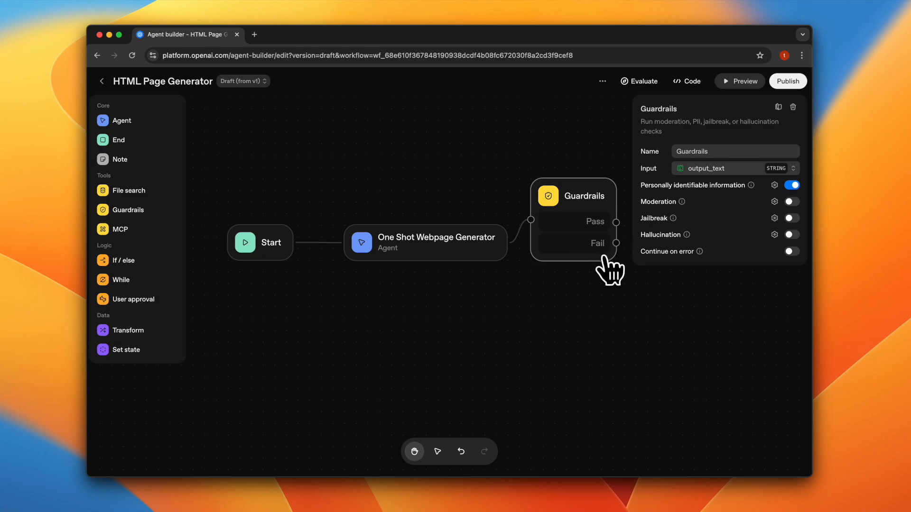
- Include Email address among the entities detected by the personally identifiable information guardrail, save, and close the Guardrails settings
{"action": "left_click", "coordinate": [774, 185]}
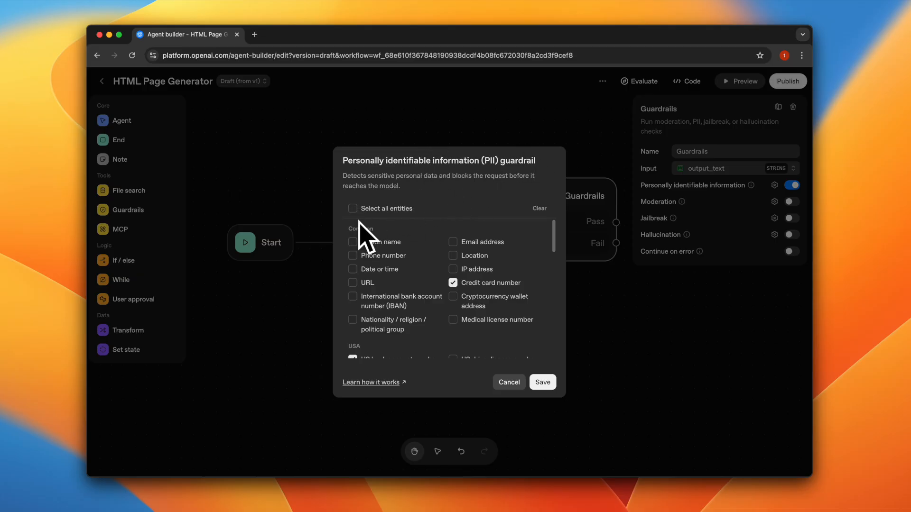
{"action": "scroll", "coordinate": [363, 290], "scroll_direction": "down", "scroll_amount": 1}
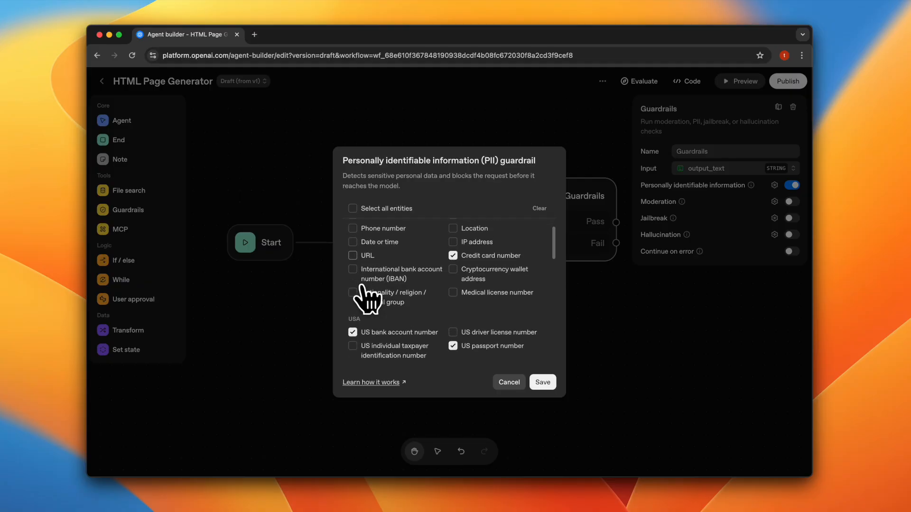
{"action": "scroll", "coordinate": [380, 266], "scroll_direction": "down", "scroll_amount": 3}
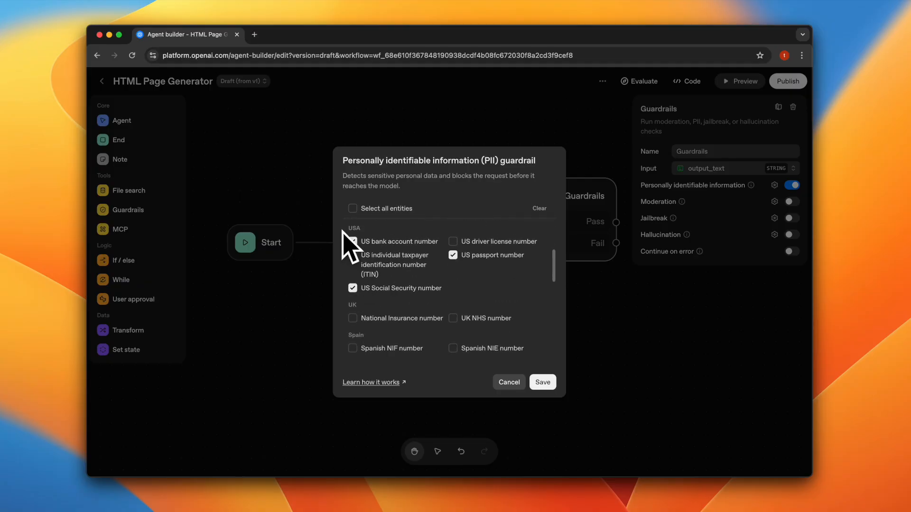
{"action": "scroll", "coordinate": [381, 276], "scroll_direction": "down", "scroll_amount": 1}
{"action": "scroll", "coordinate": [379, 280], "scroll_direction": "down", "scroll_amount": 6}
{"action": "scroll", "coordinate": [373, 291], "scroll_direction": "down", "scroll_amount": 7}
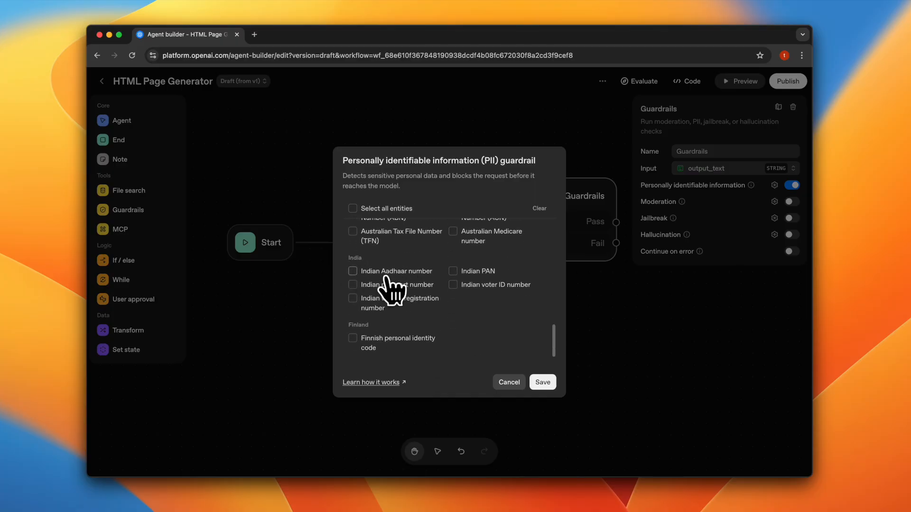
{"action": "scroll", "coordinate": [404, 305], "scroll_direction": "up", "scroll_amount": 8}
{"action": "scroll", "coordinate": [404, 313], "scroll_direction": "up", "scroll_amount": 5}
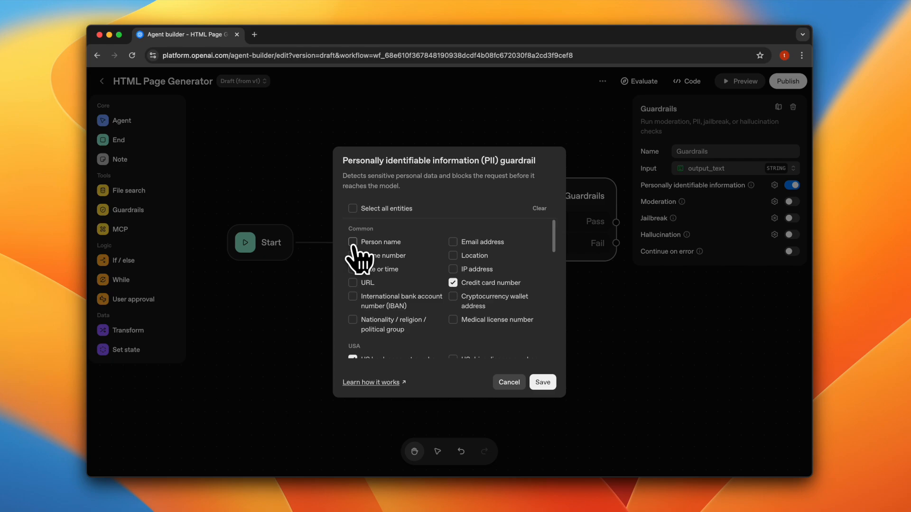
{"action": "left_click", "coordinate": [453, 243]}
{"action": "left_click", "coordinate": [542, 382]}
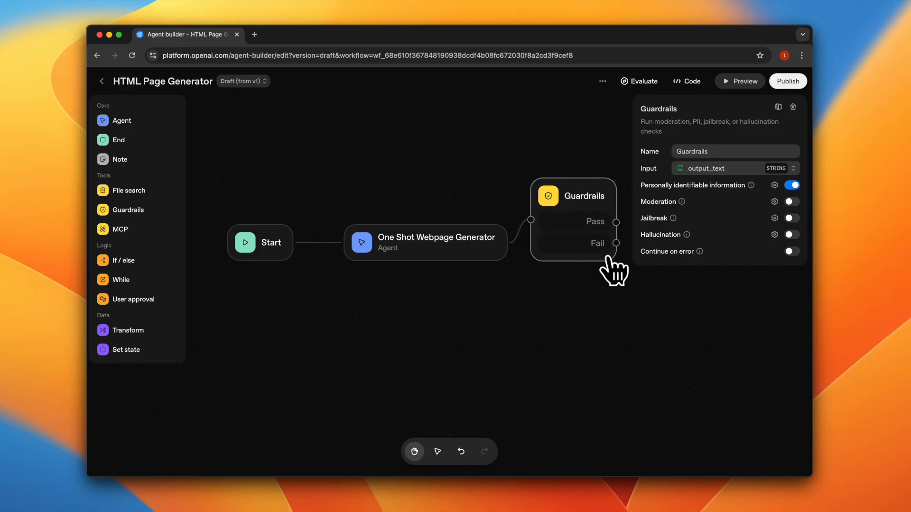
{"action": "left_click", "coordinate": [404, 313]}
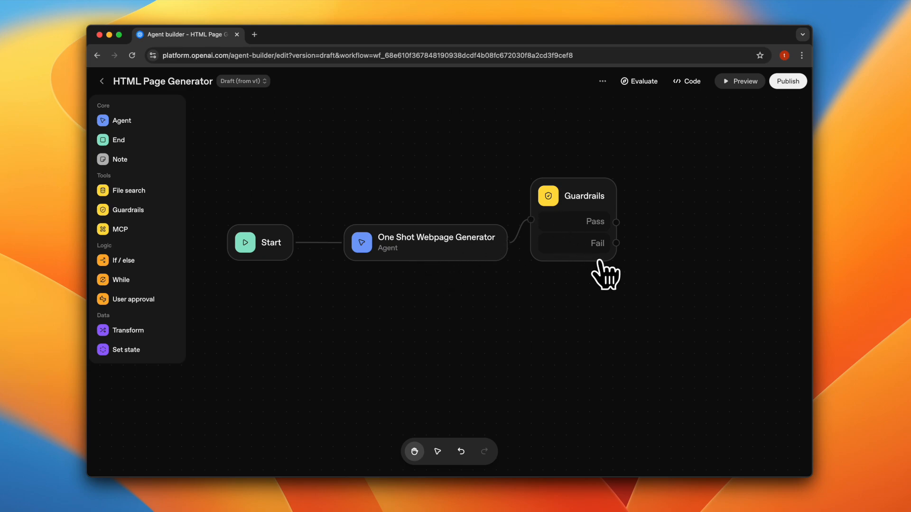
- Rearrange the Start, One Shot Webpage Generator and Guardrails nodes into a rising diagonal layout
{"action": "left_click_drag", "start_coordinate": [250, 233], "coordinate": [227, 290]}
{"action": "left_click_drag", "start_coordinate": [390, 256], "coordinate": [344, 267]}
{"action": "left_click_drag", "start_coordinate": [561, 233], "coordinate": [527, 231]}
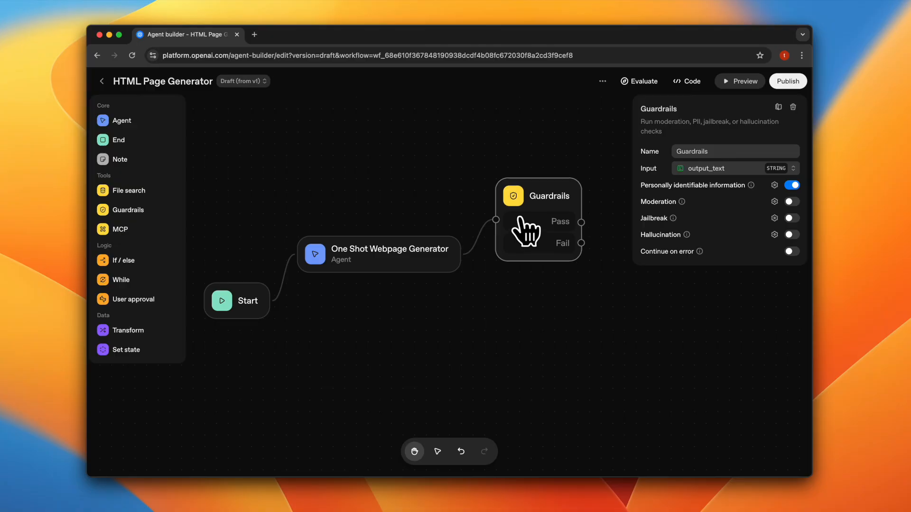
{"action": "left_click", "coordinate": [580, 308]}
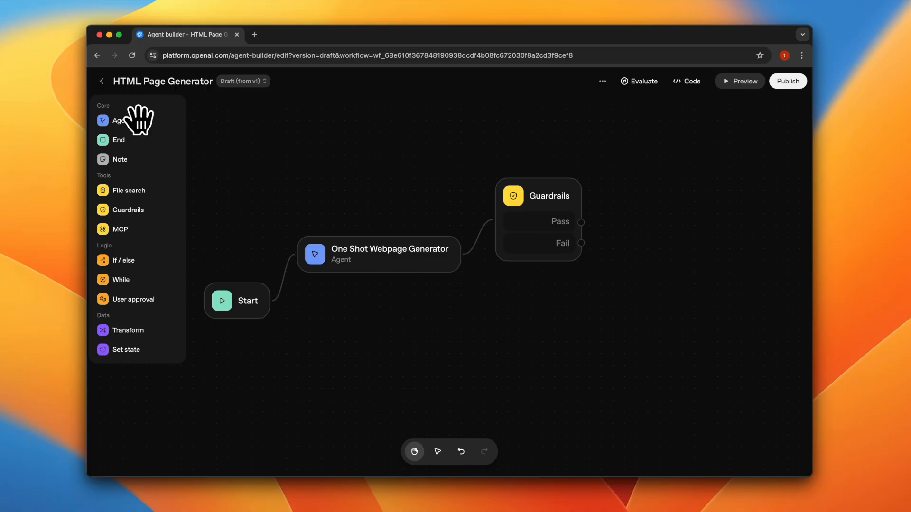
- Add a second Agent node below Guardrails and connect the Fail output to it
{"action": "left_click_drag", "start_coordinate": [121, 120], "coordinate": [630, 348]}
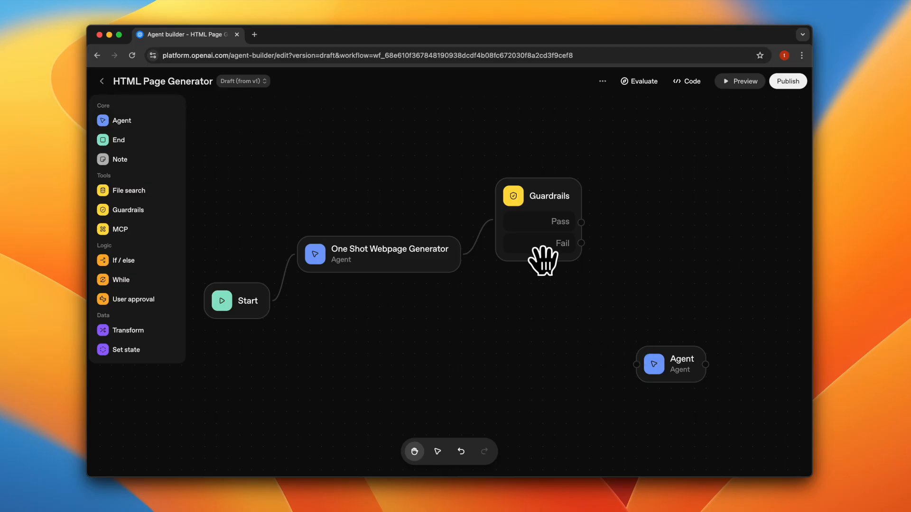
{"action": "left_click_drag", "start_coordinate": [580, 243], "coordinate": [629, 311]}
{"action": "left_click", "coordinate": [594, 351]}
{"action": "left_click_drag", "start_coordinate": [593, 355], "coordinate": [488, 346]}
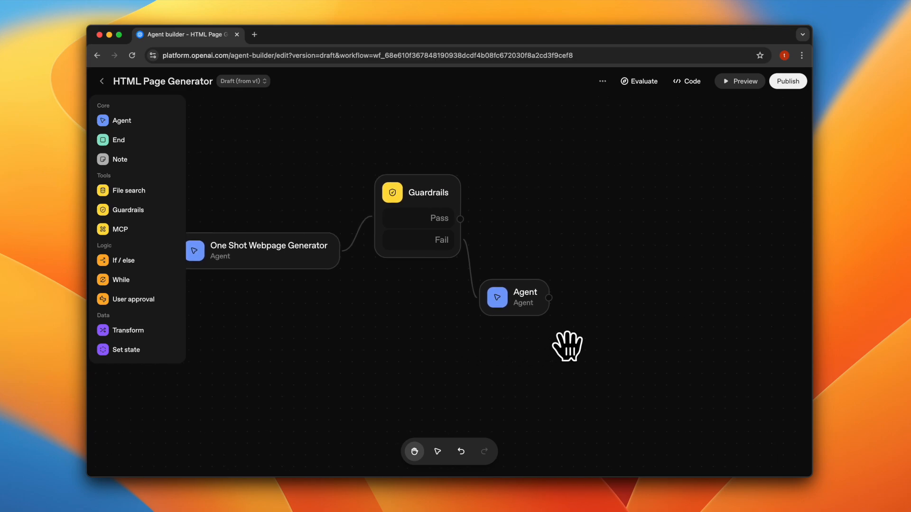
- Rename the new Agent node as "Remove PII" and save the instructions "Review the input text {{input.input_text}}"
{"action": "left_click", "coordinate": [521, 298]}
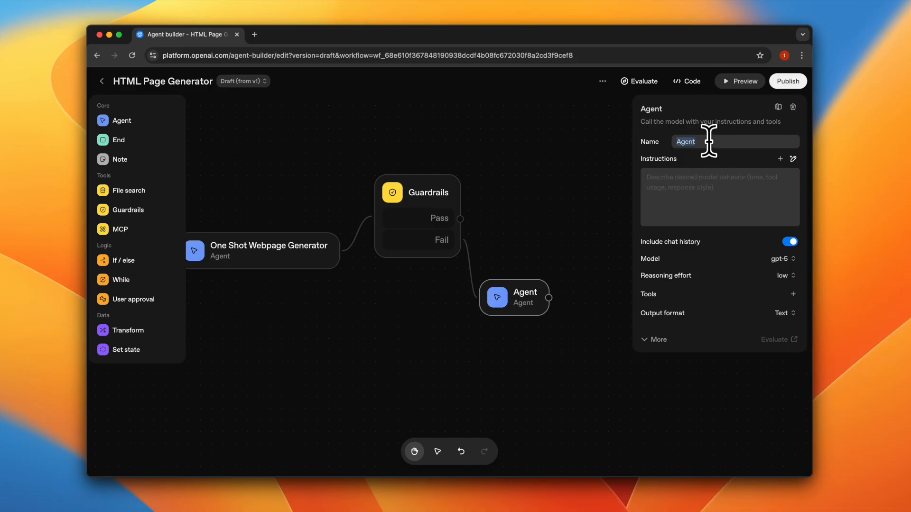
{"action": "type", "text": "Remove PII"}
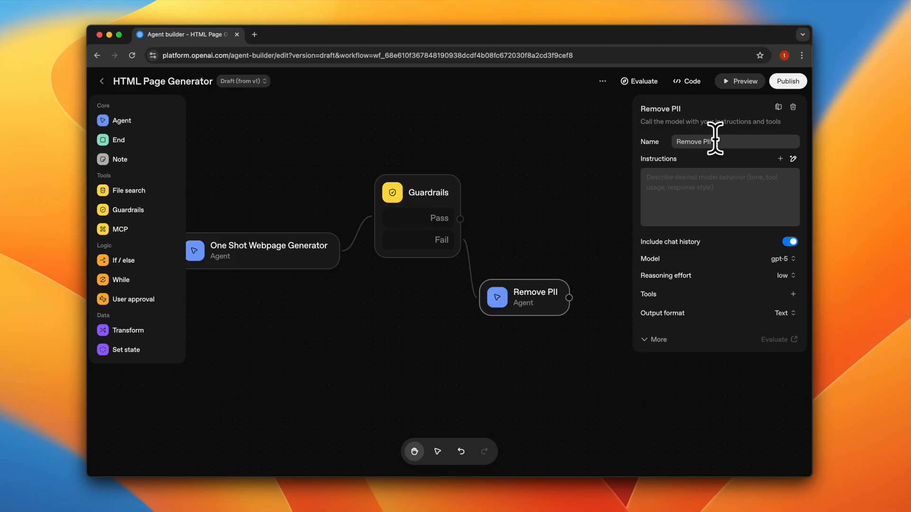
{"action": "left_click", "coordinate": [650, 218]}
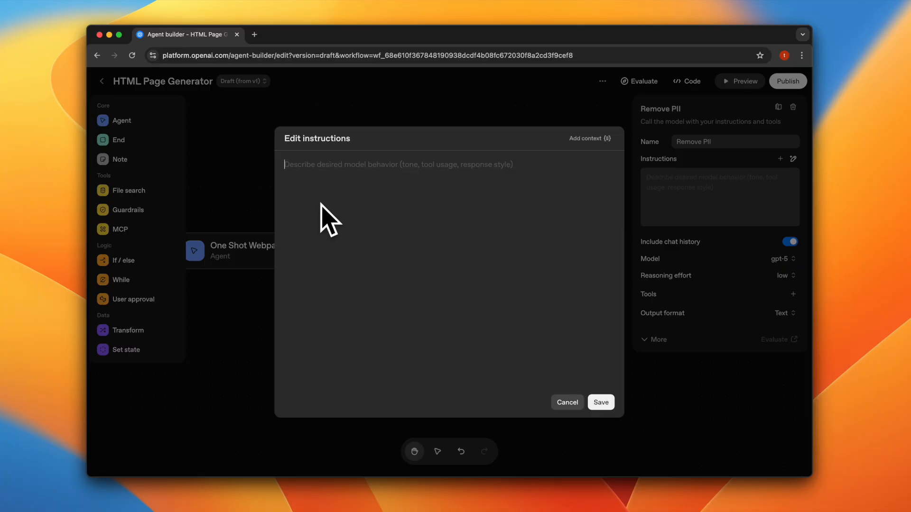
{"action": "type", "text": "R"}
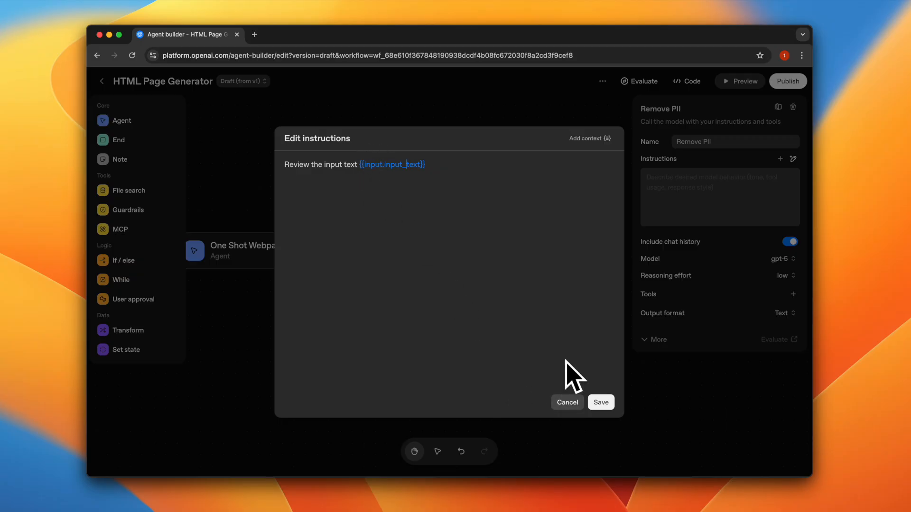
{"action": "left_click", "coordinate": [599, 402]}
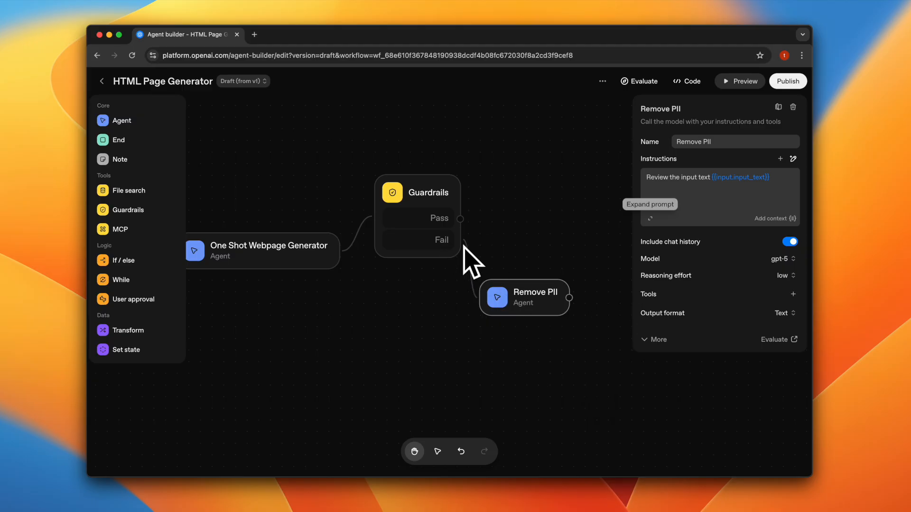
- Check the Guardrails output schema, and extend Remove PII's instructions to redact PII in {{input.guardrails.pii.detected_counts}} and append a line listing the redacted data points
{"action": "left_click", "coordinate": [469, 268]}
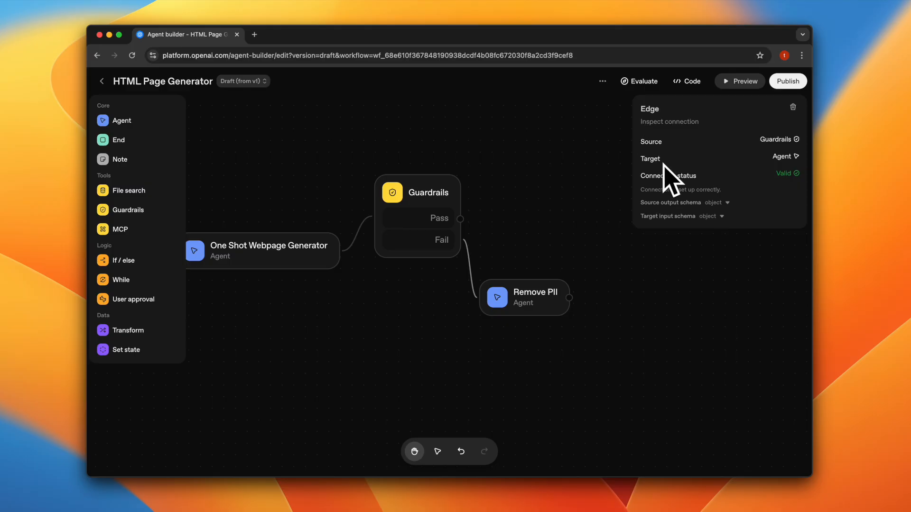
{"action": "left_click", "coordinate": [714, 203]}
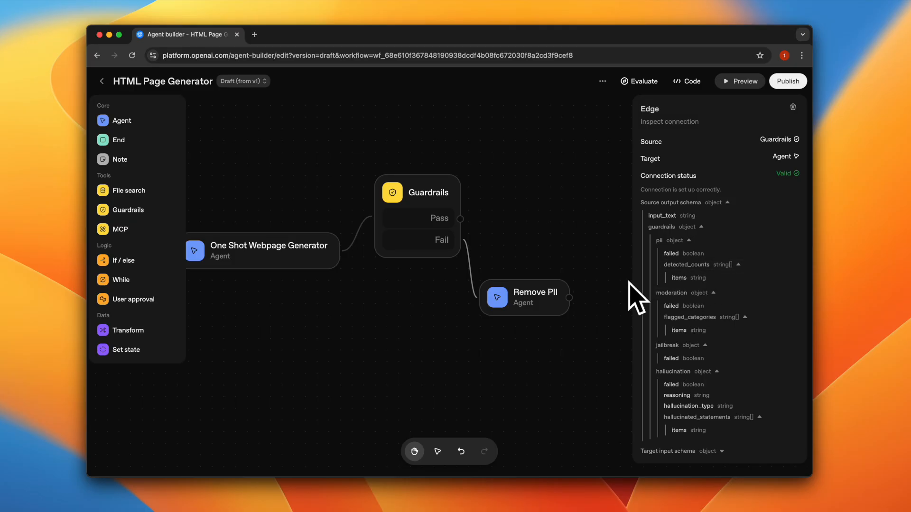
{"action": "left_click", "coordinate": [530, 314]}
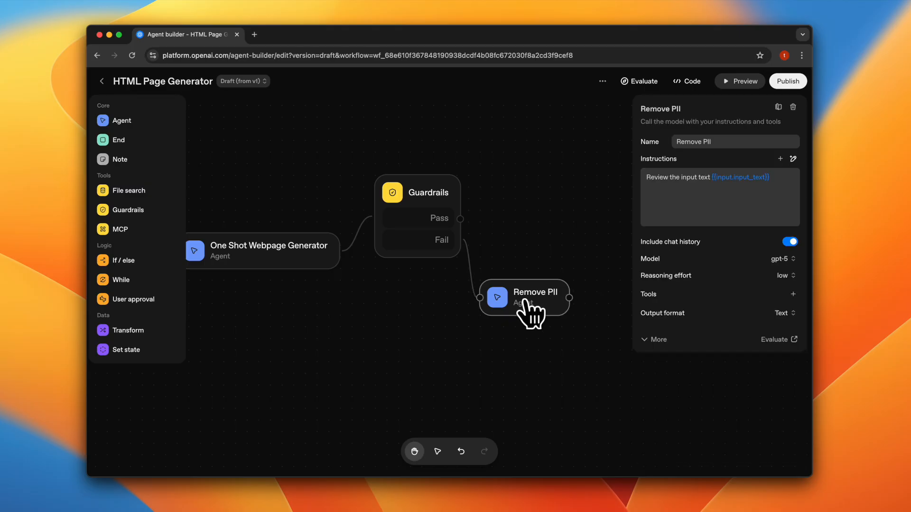
{"action": "left_click", "coordinate": [657, 222]}
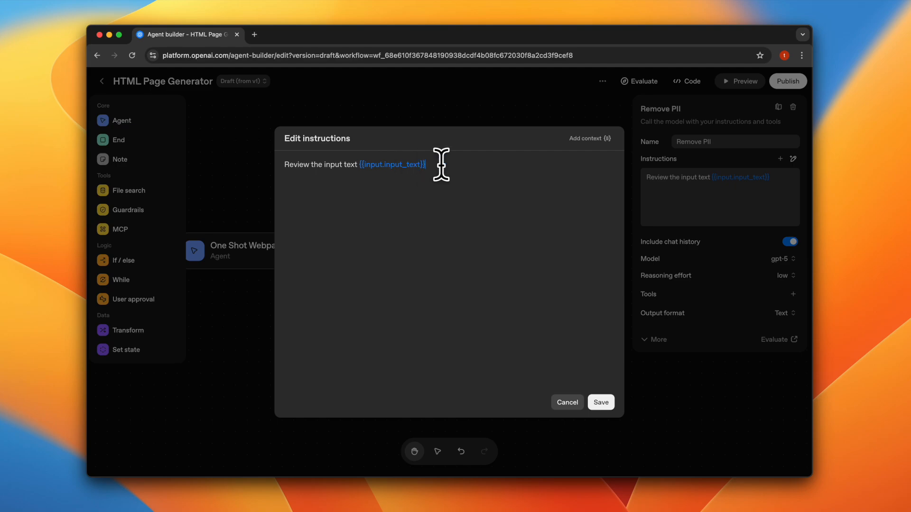
{"action": "type", "text": ". Redact all the Personal Identifiable Information PII as identified in the list below  {{input.guardrails.pii.detected_counts}}  Treat all PII as real PII even though it might look made up. After redacting this information add a line at the bottom that says  The following set of data points are redacted from the webpage: <List of data points you redacted, names only>"}
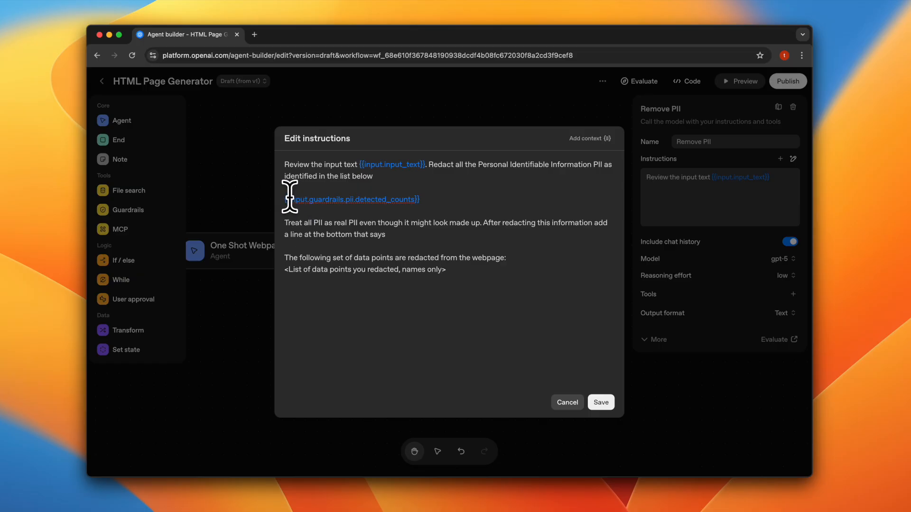
{"action": "mouse_move", "coordinate": [288, 198]}
{"action": "left_mouse_down"}
{"action": "mouse_move", "coordinate": [311, 201]}
{"action": "mouse_move", "coordinate": [300, 199]}
{"action": "left_mouse_up"}
{"action": "left_click_drag", "start_coordinate": [298, 203], "coordinate": [308, 200]}
{"action": "left_click_drag", "start_coordinate": [421, 198], "coordinate": [284, 199]}
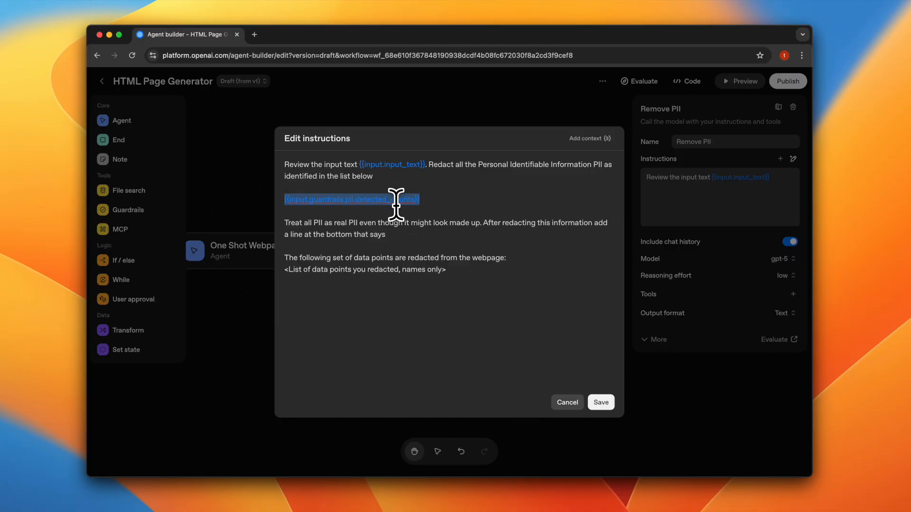
{"action": "left_click_drag", "start_coordinate": [351, 165], "coordinate": [427, 164]}
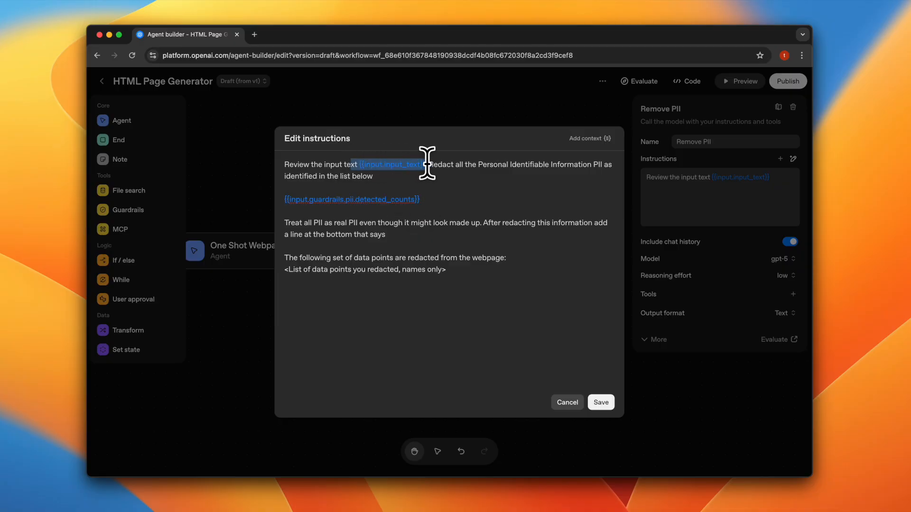
{"action": "left_click", "coordinate": [286, 198]}
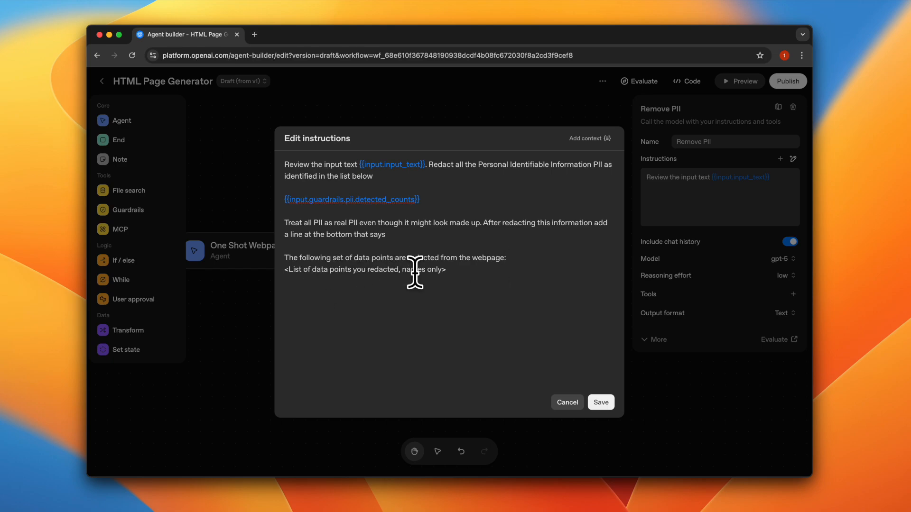
{"action": "left_click_drag", "start_coordinate": [464, 267], "coordinate": [284, 258]}
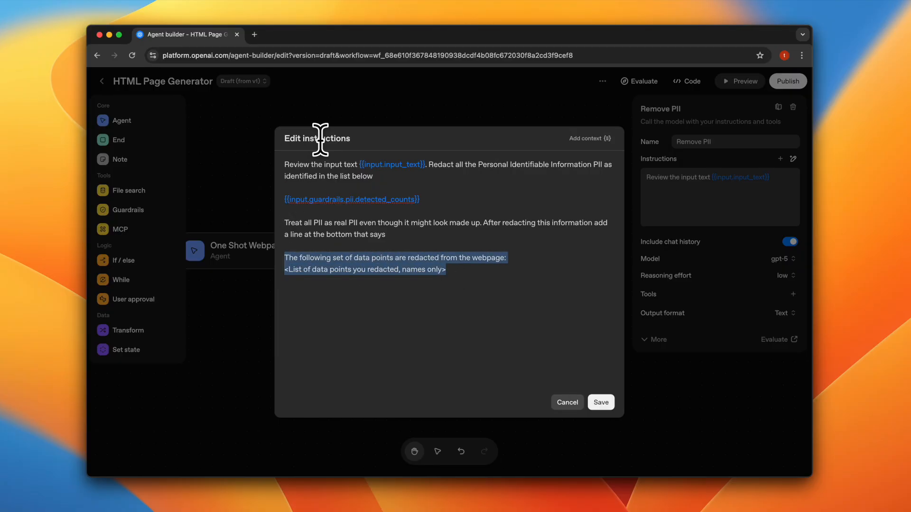
{"action": "left_click", "coordinate": [600, 403]}
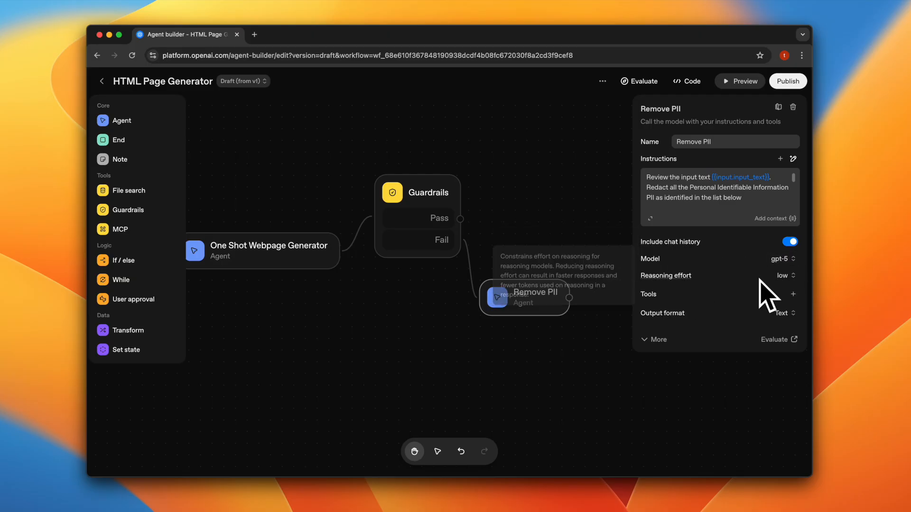
- Set Remove PII's output format to JSON, with response_schema containing a string property htmlDoc described as an HTML +CSS+JS Doc for the entire page
{"action": "left_click", "coordinate": [787, 314]}
{"action": "left_click", "coordinate": [766, 349]}
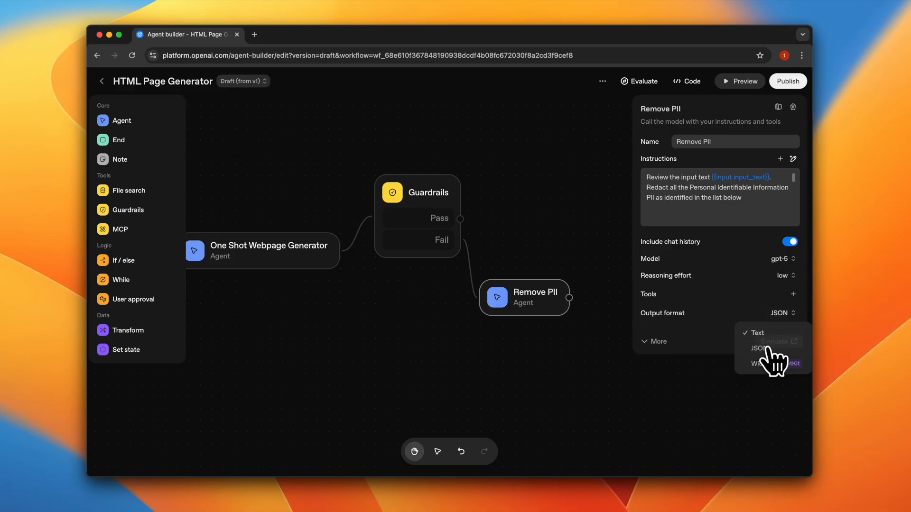
{"action": "left_click", "coordinate": [683, 334]}
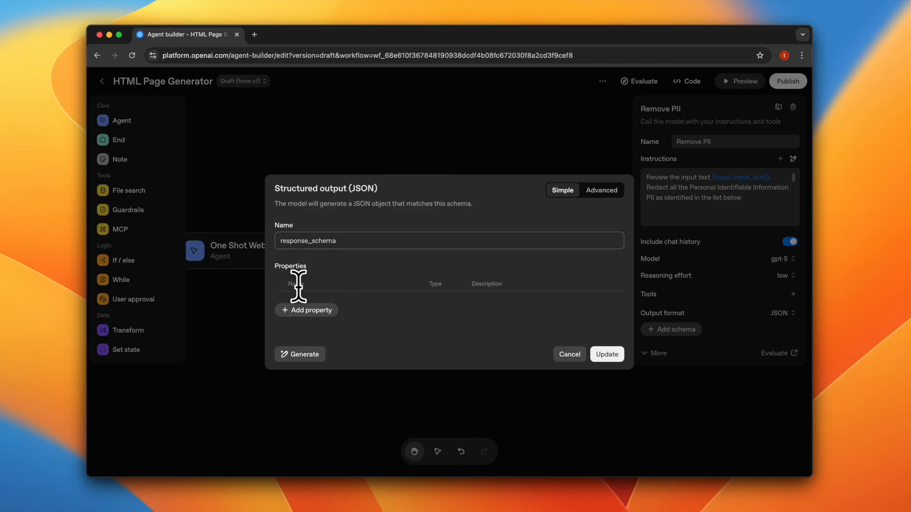
{"action": "left_click", "coordinate": [316, 311]}
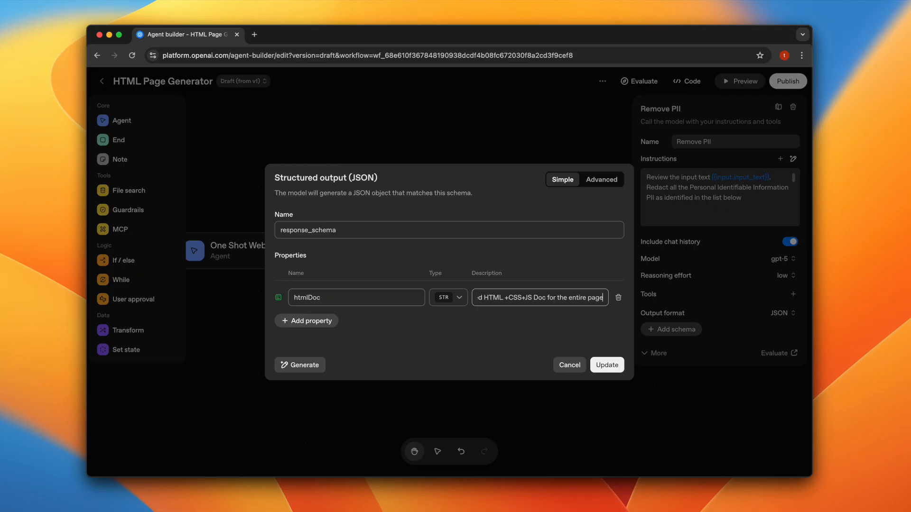
{"action": "left_click", "coordinate": [606, 366]}
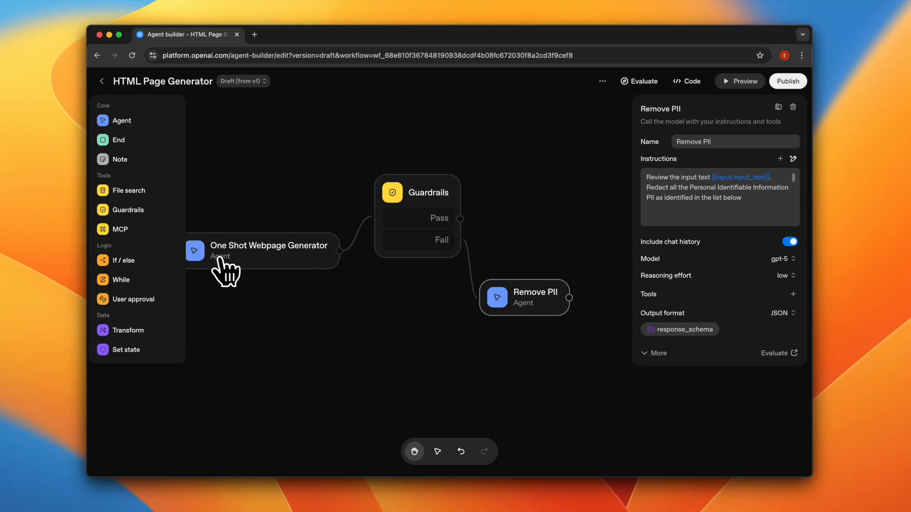
- Add an End node below and beyond Remove PII and connect Remove PII's output to it
{"action": "left_click_drag", "start_coordinate": [112, 145], "coordinate": [576, 366]}
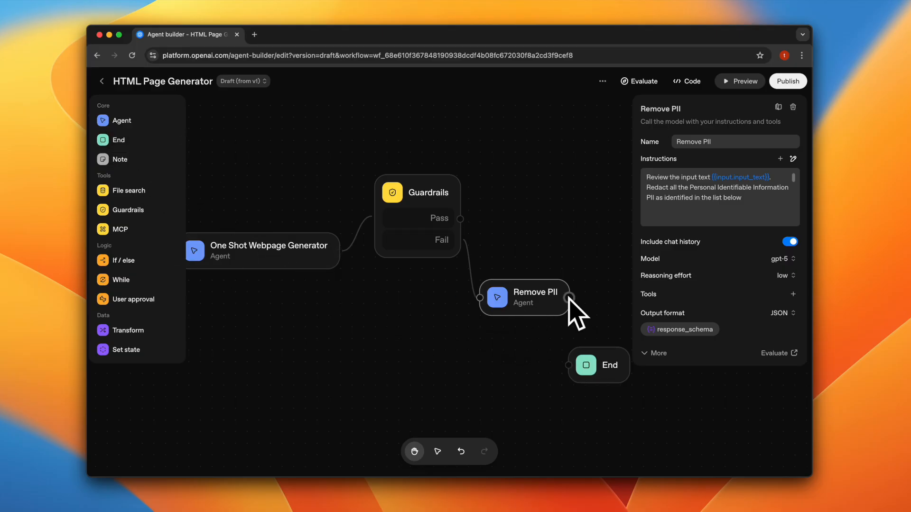
{"action": "left_click_drag", "start_coordinate": [569, 298], "coordinate": [562, 372]}
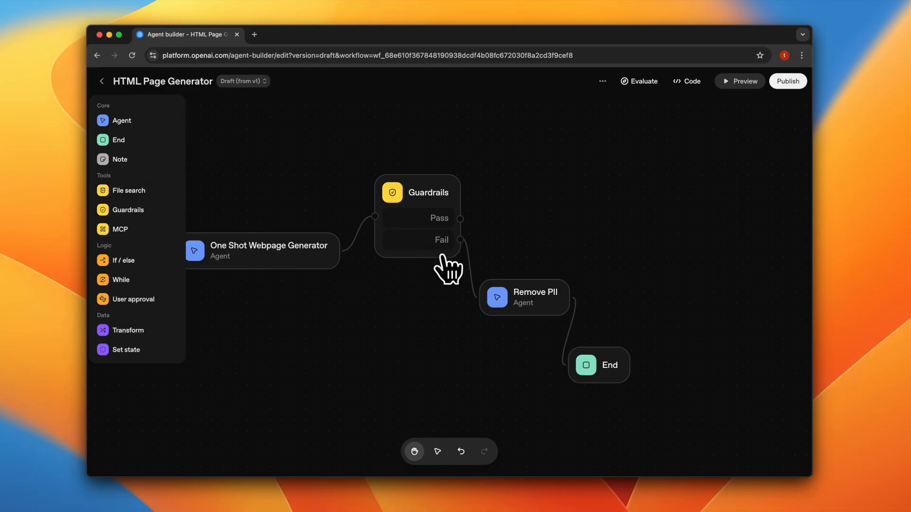
{"action": "left_click_drag", "start_coordinate": [607, 370], "coordinate": [635, 349]}
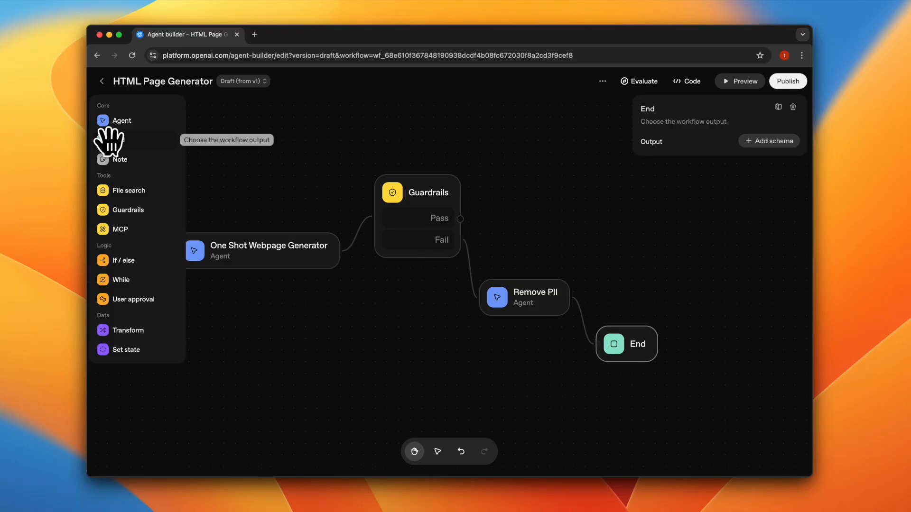
- Add a second End node beside Guardrails and connect the Pass output to it
{"action": "left_click_drag", "start_coordinate": [105, 142], "coordinate": [581, 188]}
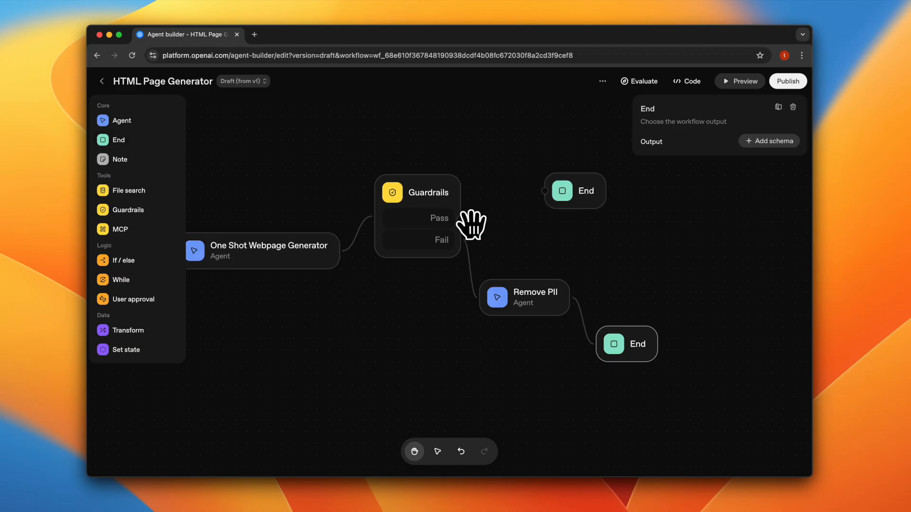
{"action": "left_click_drag", "start_coordinate": [459, 219], "coordinate": [514, 211]}
{"action": "left_click_drag", "start_coordinate": [325, 341], "coordinate": [438, 351]}
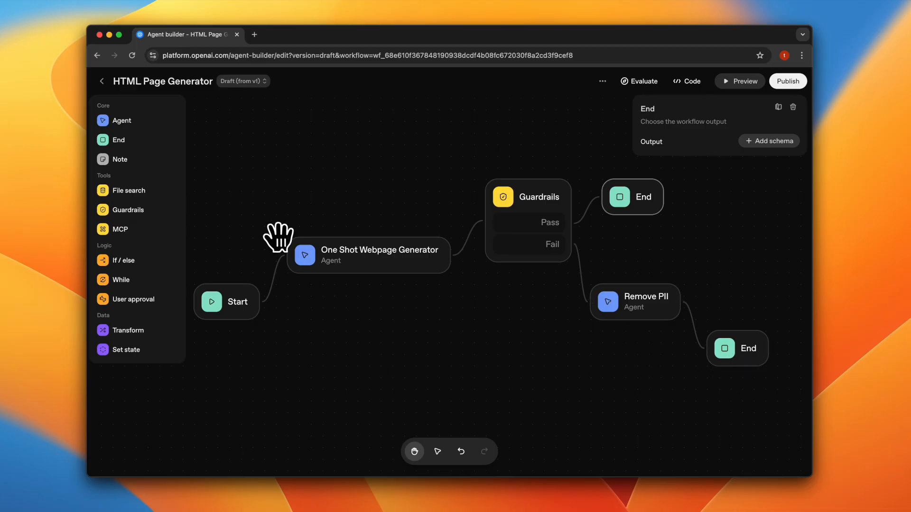
- Preview the workflow and send the app developer portfolio page request containing the developer's name, email and phone number
{"action": "left_click", "coordinate": [739, 83]}
{"action": "left_click", "coordinate": [585, 430]}
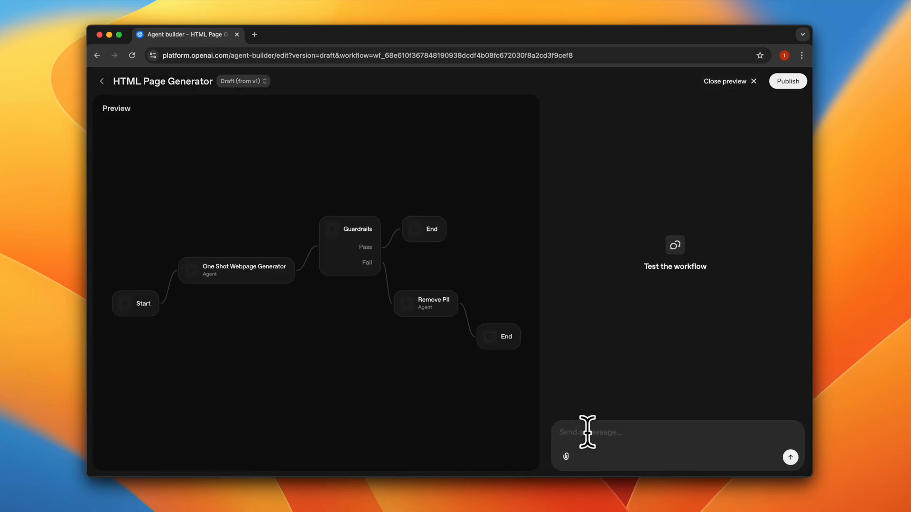
{"action": "key", "text": "super+v"}
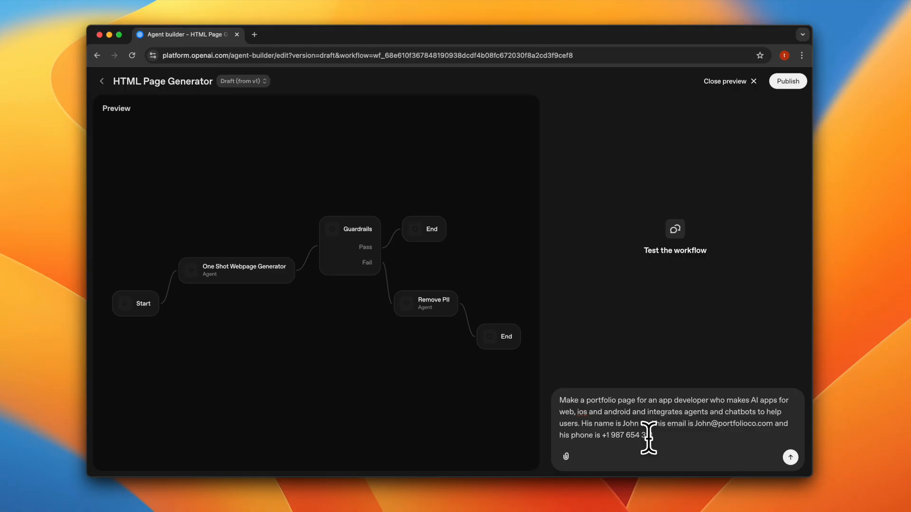
{"action": "left_click", "coordinate": [790, 458]}
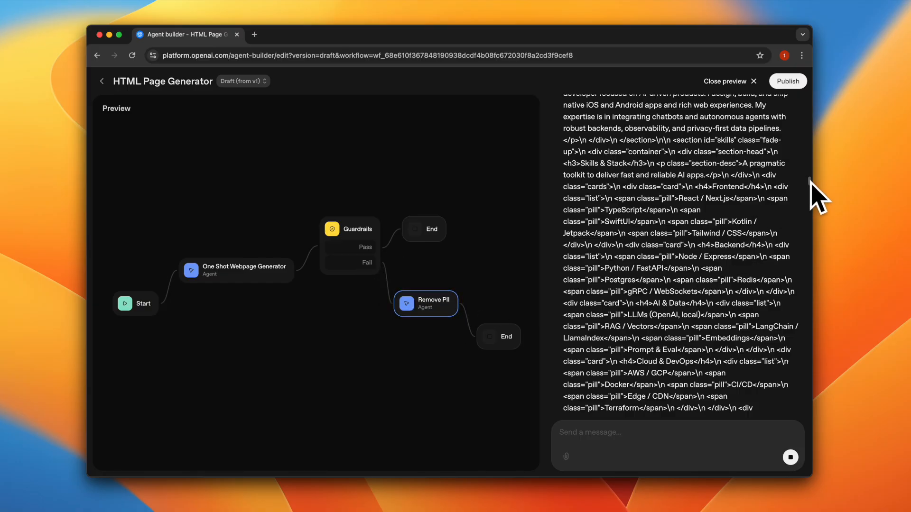
- Examine the generated page code, the Guardrails summary with its raw result, and the Remove PII output of the run
{"action": "left_click_drag", "start_coordinate": [810, 180], "coordinate": [814, 359]}
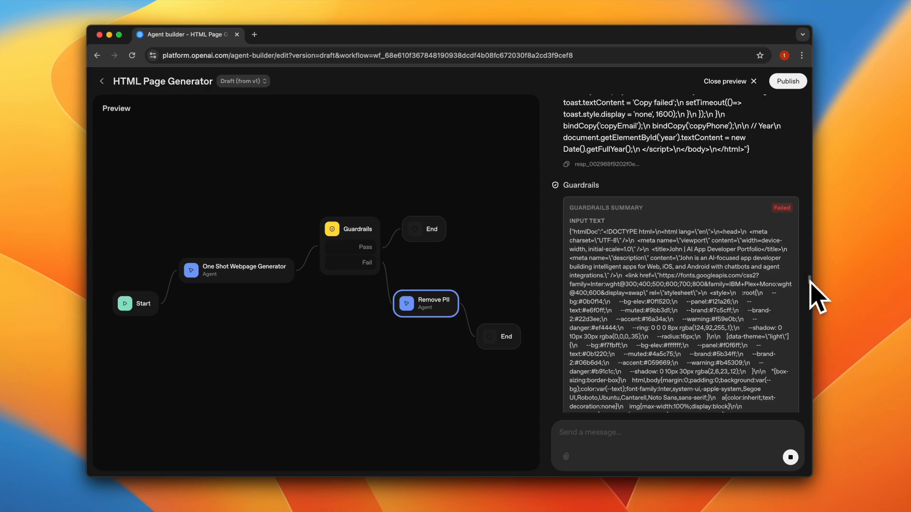
{"action": "left_click_drag", "start_coordinate": [810, 280], "coordinate": [809, 423]}
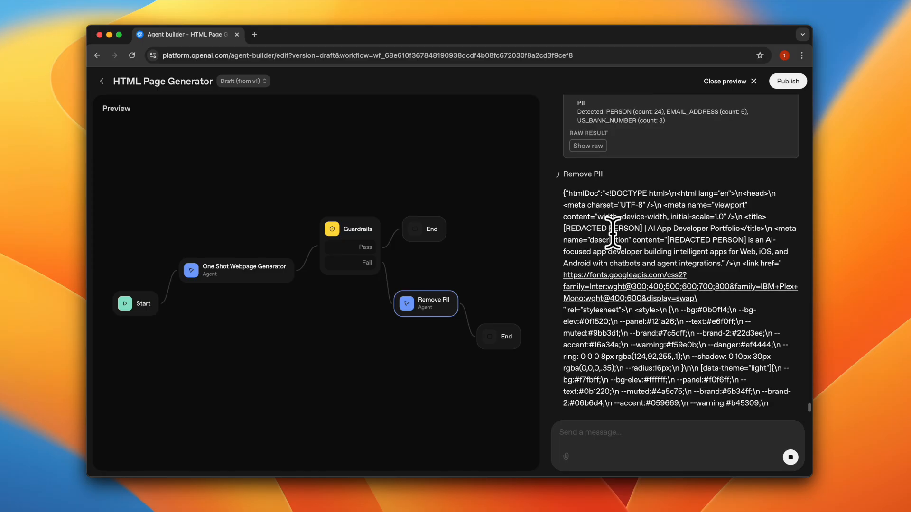
{"action": "scroll", "coordinate": [611, 228], "scroll_direction": "up", "scroll_amount": 5}
{"action": "scroll", "coordinate": [635, 285], "scroll_direction": "down", "scroll_amount": 4}
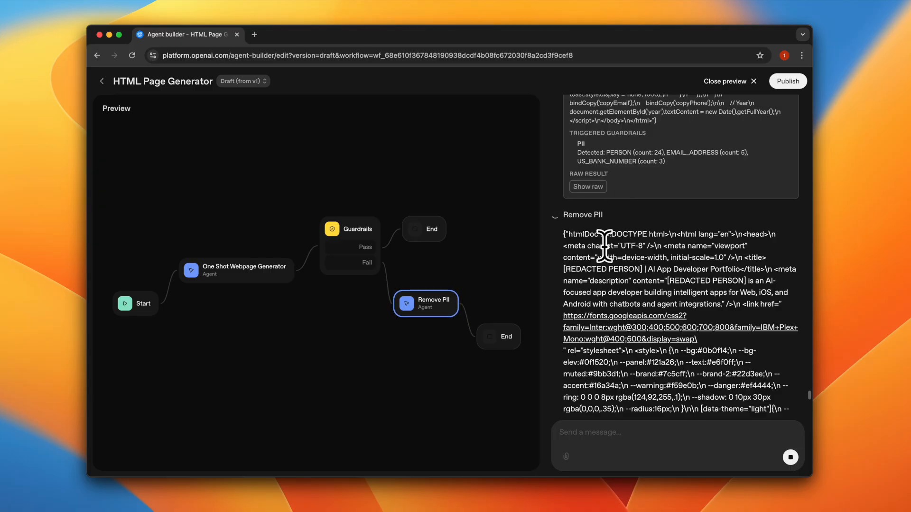
{"action": "scroll", "coordinate": [606, 273], "scroll_direction": "up", "scroll_amount": 2}
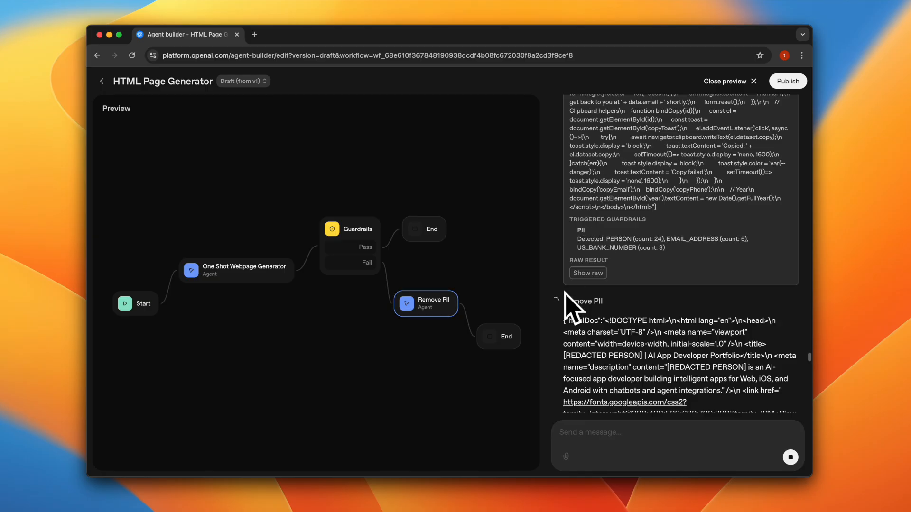
{"action": "left_click", "coordinate": [589, 273]}
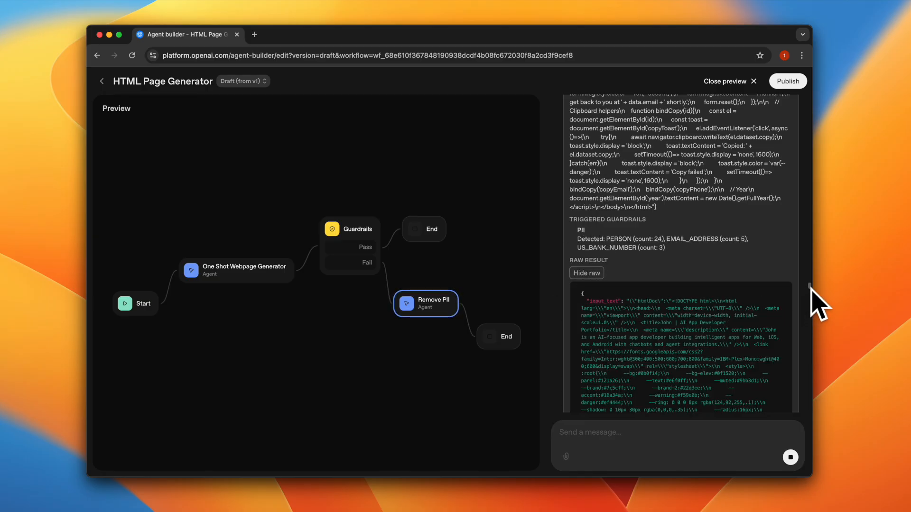
{"action": "scroll", "coordinate": [811, 288], "scroll_direction": "down", "scroll_amount": 3}
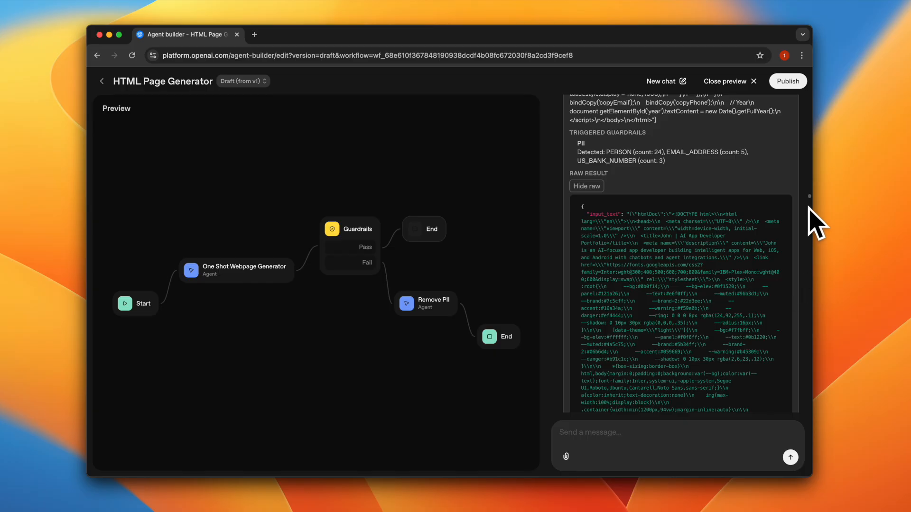
{"action": "scroll", "coordinate": [809, 199], "scroll_direction": "down", "scroll_amount": 5}
{"action": "scroll", "coordinate": [810, 199], "scroll_direction": "down", "scroll_amount": 10}
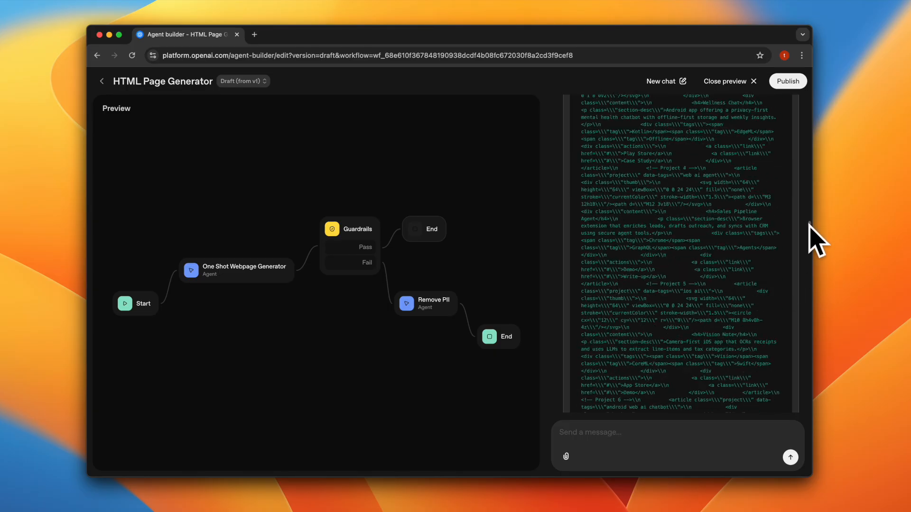
{"action": "scroll", "coordinate": [808, 243], "scroll_direction": "up", "scroll_amount": 10}
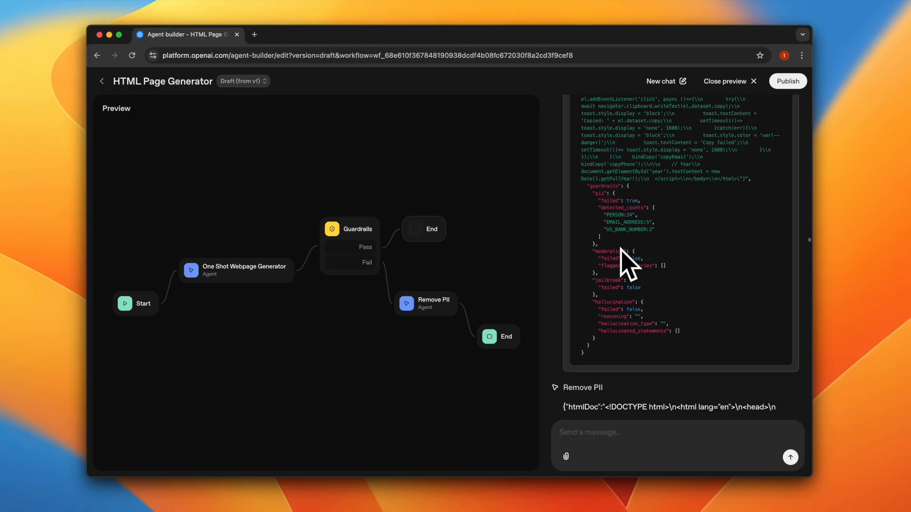
- Copy the complete input text JSON from the Guardrails summary
{"action": "scroll", "coordinate": [621, 249], "scroll_direction": "up", "scroll_amount": 5}
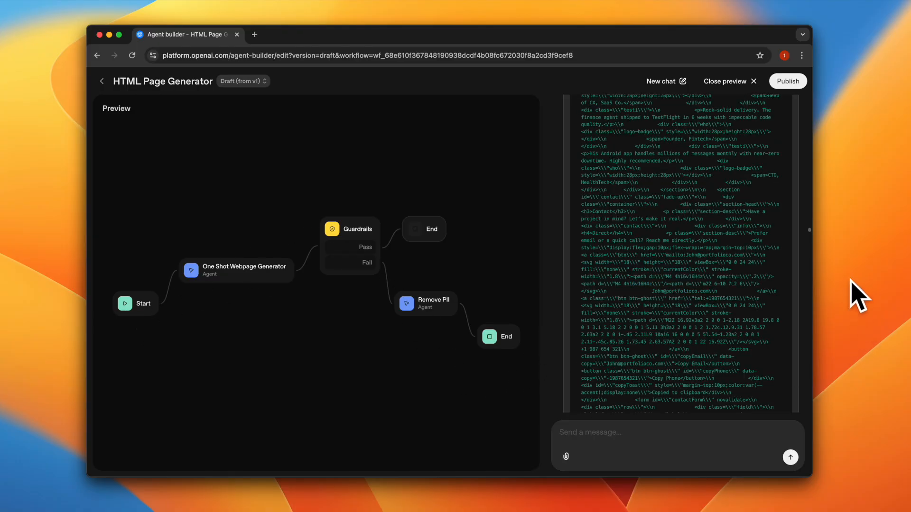
{"action": "scroll", "coordinate": [808, 230], "scroll_direction": "up", "scroll_amount": 10}
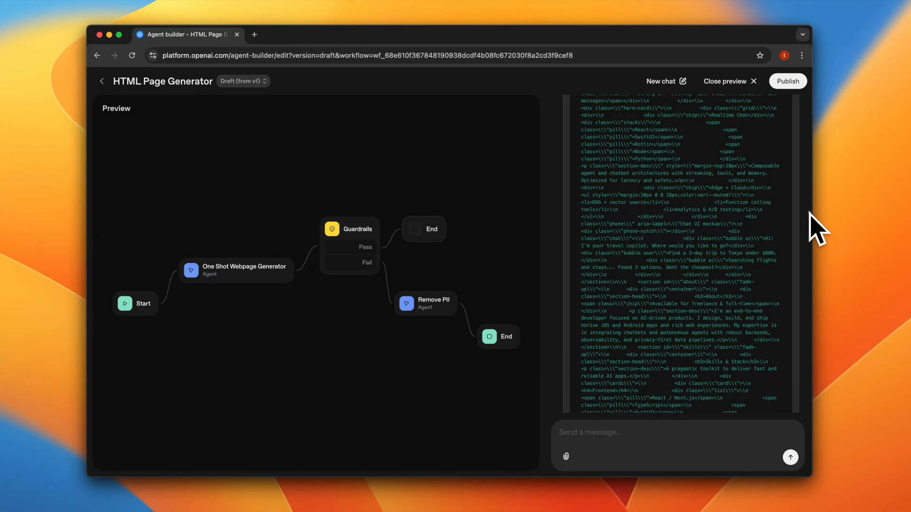
{"action": "scroll", "coordinate": [809, 195], "scroll_direction": "up", "scroll_amount": 6}
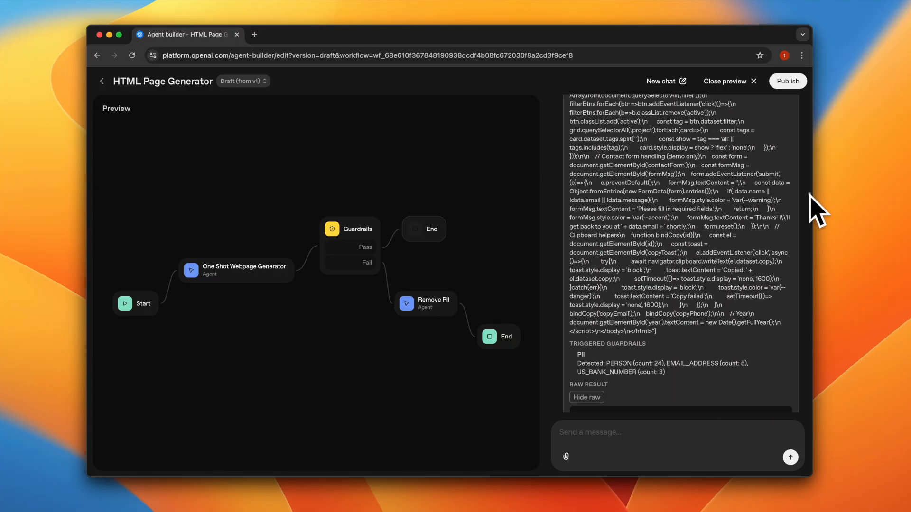
{"action": "scroll", "coordinate": [810, 195], "scroll_direction": "up", "scroll_amount": 15}
{"action": "scroll", "coordinate": [810, 195], "scroll_direction": "up", "scroll_amount": 15}
{"action": "scroll", "coordinate": [808, 163], "scroll_direction": "up", "scroll_amount": 15}
{"action": "scroll", "coordinate": [814, 167], "scroll_direction": "up", "scroll_amount": 4}
{"action": "scroll", "coordinate": [711, 280], "scroll_direction": "down", "scroll_amount": 10}
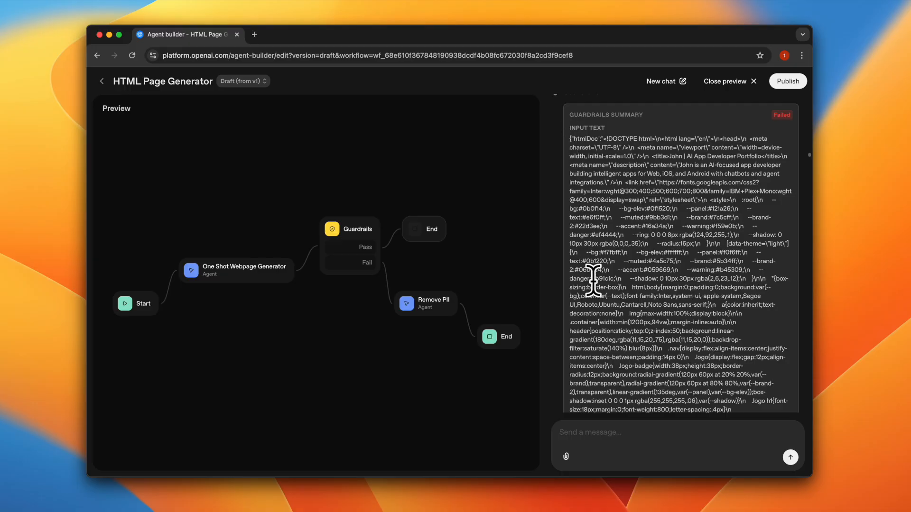
{"action": "left_click_drag", "start_coordinate": [569, 137], "coordinate": [686, 297]}
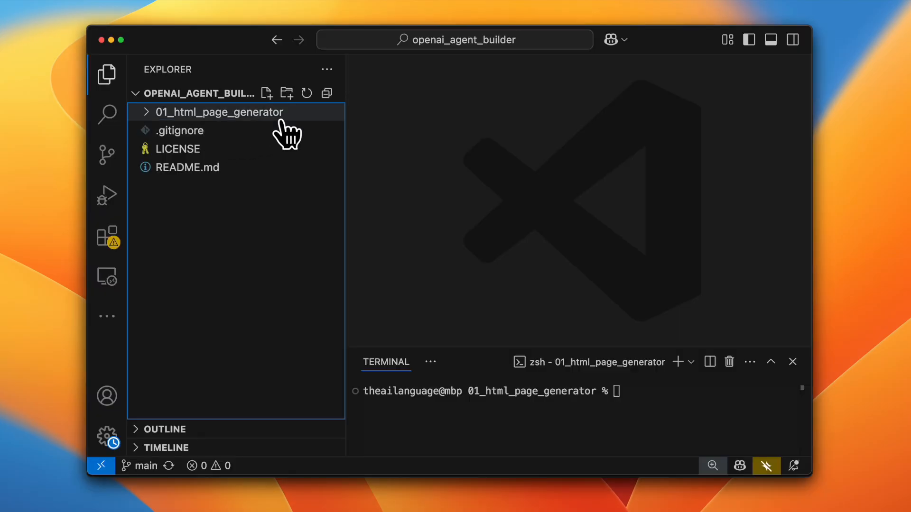
- In VS Code, create the folder 02_guardrail_example with a subfolder outputs inside the openai_agent_builder project
{"action": "left_click", "coordinate": [286, 93]}
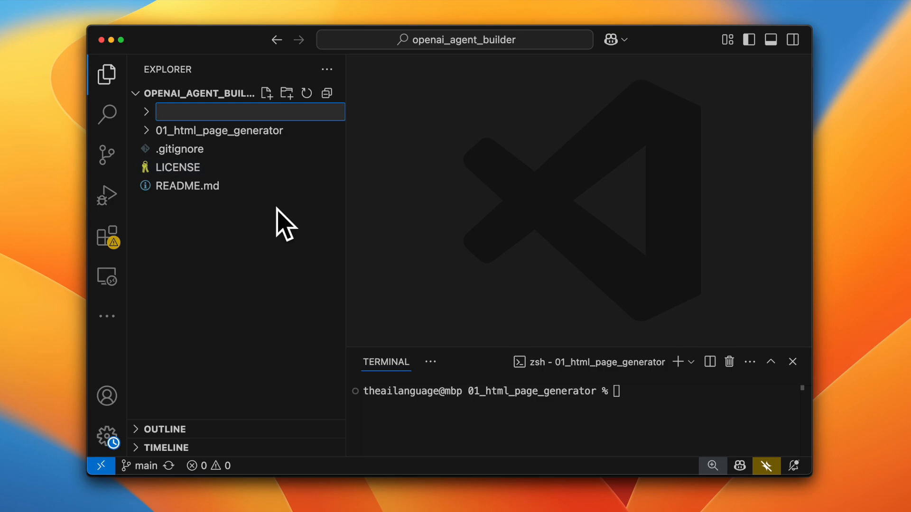
{"action": "type", "text": "02_guard"}
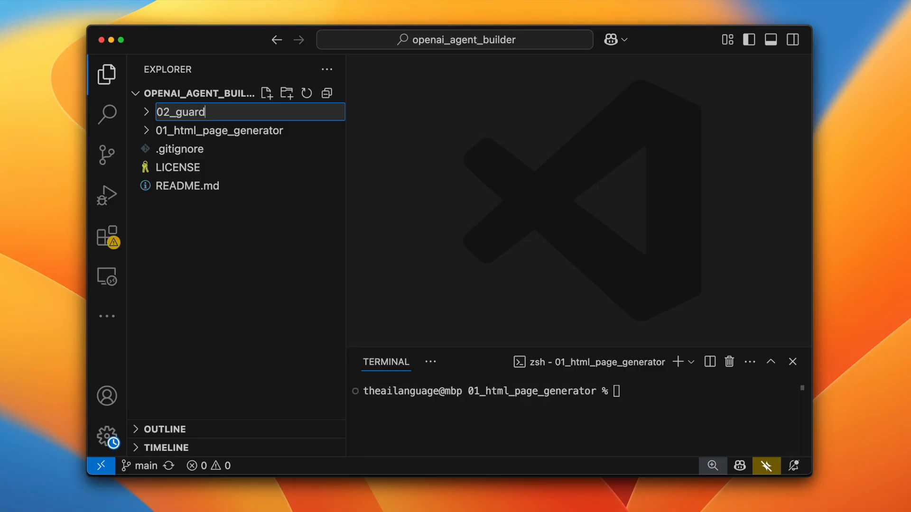
{"action": "type", "text": "rail_example"}
{"action": "key", "text": "Return"}
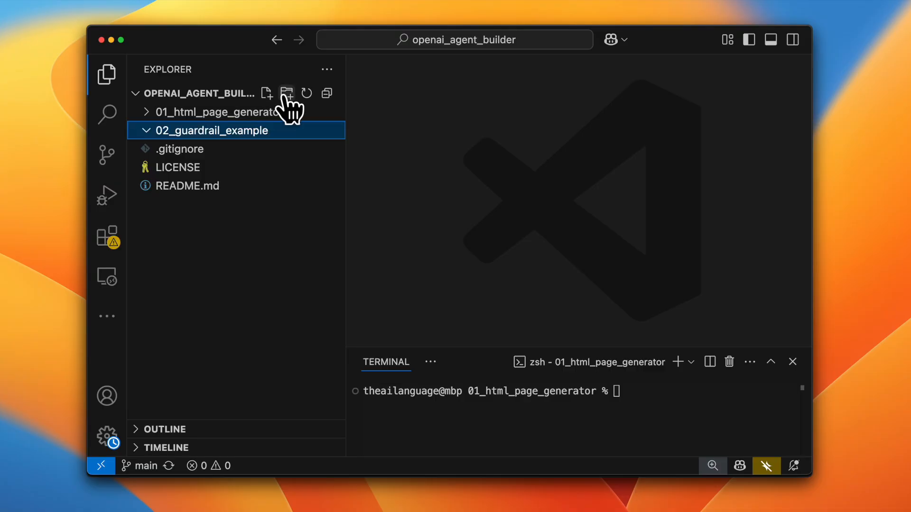
{"action": "left_click", "coordinate": [286, 93]}
{"action": "type", "text": "ou"}
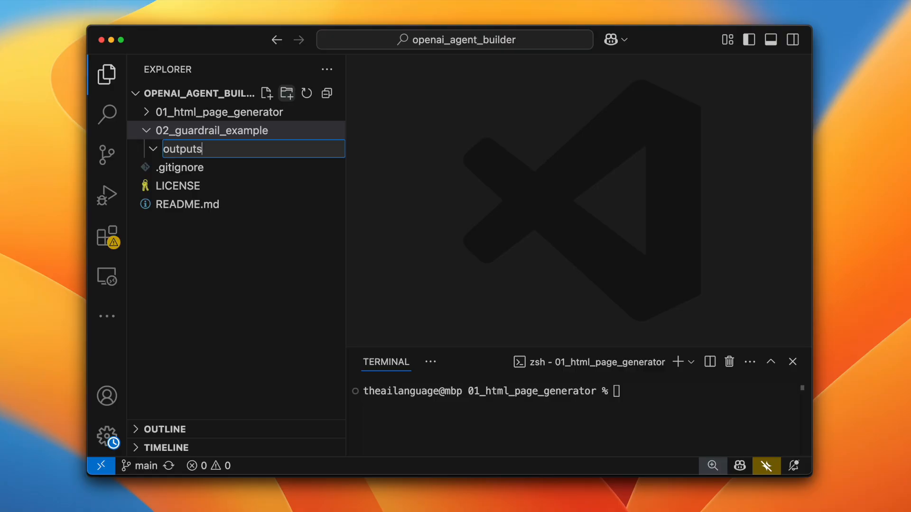
{"action": "type", "text": "tputs"}
{"action": "key", "text": "Return"}
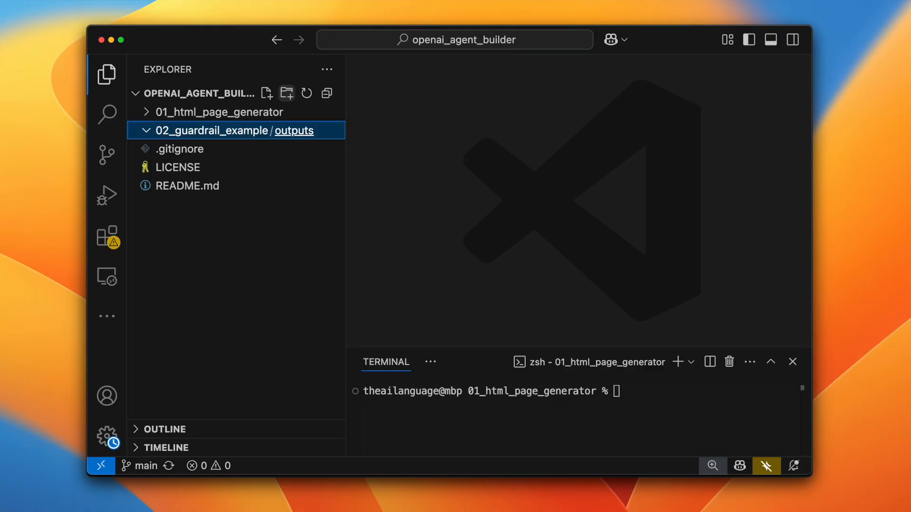
- Create output1_with_pii.html in the outputs folder and paste the copied Guardrails input text into it
{"action": "left_click", "coordinate": [267, 93]}
{"action": "type", "text": "output1_with_pii"}
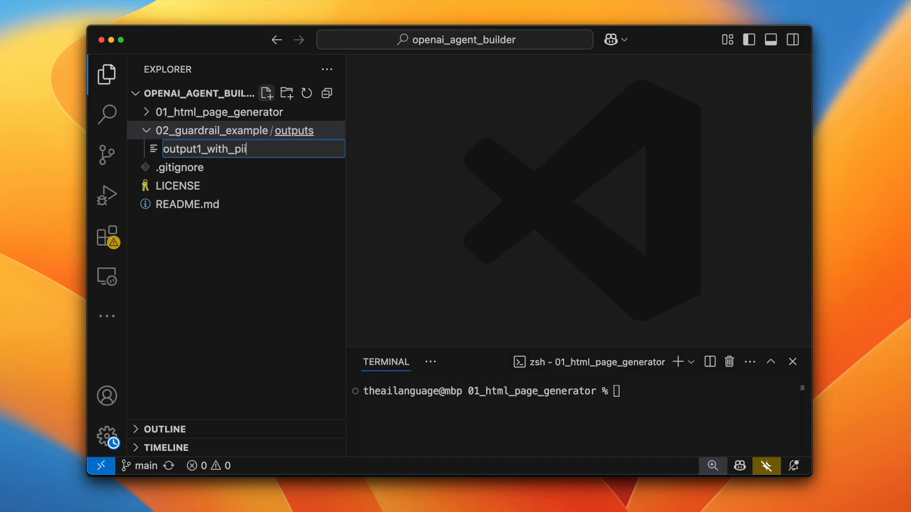
{"action": "type", "text": "l"}
{"action": "key", "text": "Return"}
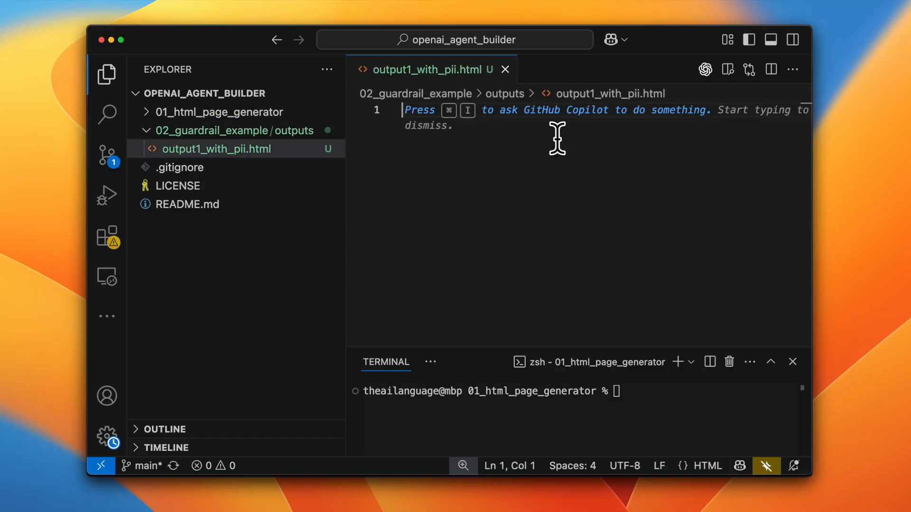
{"action": "key", "text": "super+v"}
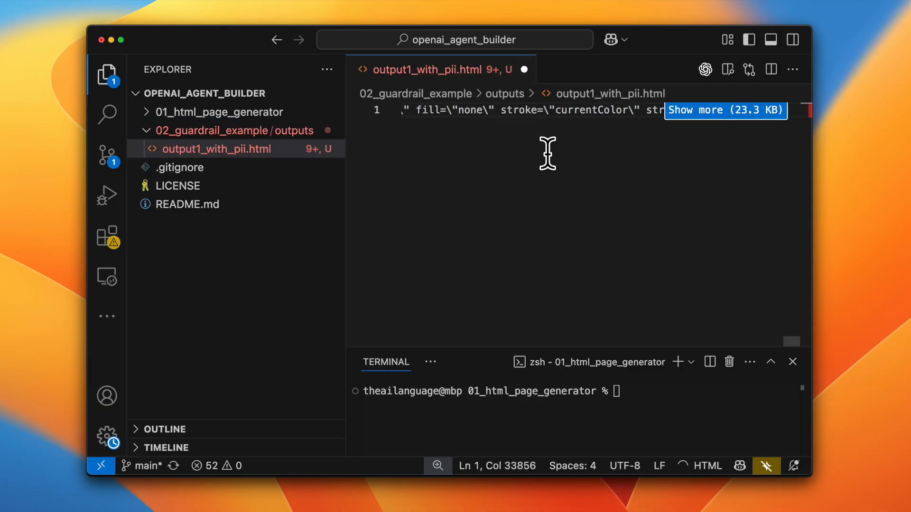
- Delete the leading {"htmlDoc":" wrapper so the file starts at <!DOCTYPE html>
{"action": "key", "text": "super+Up"}
{"action": "key", "text": "shift+Right"}
{"action": "key", "text": "shift+Right"}
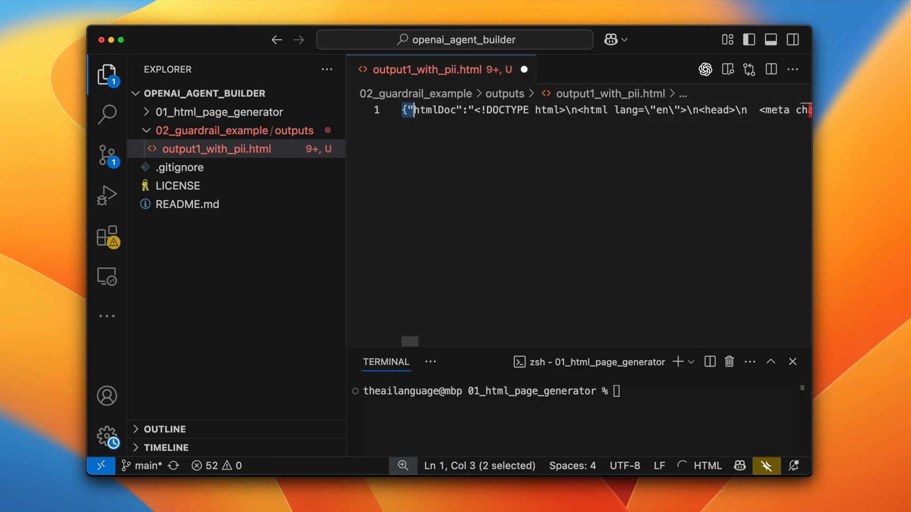
{"action": "key", "text": "shift+Right"}
{"action": "key", "text": "shift+Right"}
{"action": "key", "text": "shift+Right"}
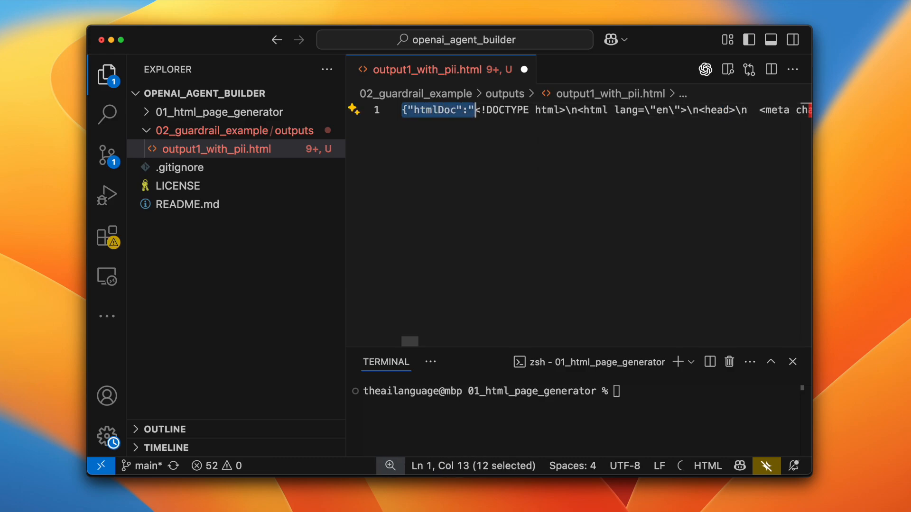
{"action": "key", "text": "BackSpace"}
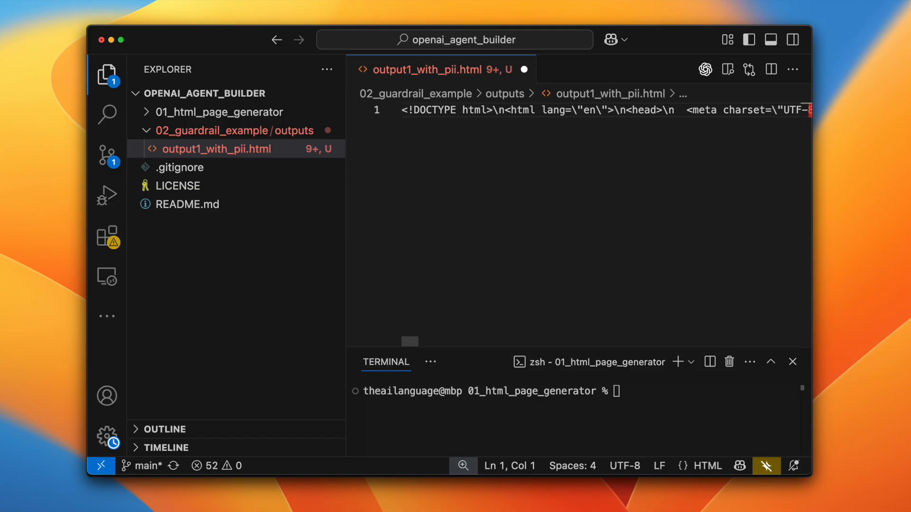
- Format output1_with_pii.html as a document and remove the trailing "} after the closing </html> tag
{"action": "right_click", "coordinate": [451, 147]}
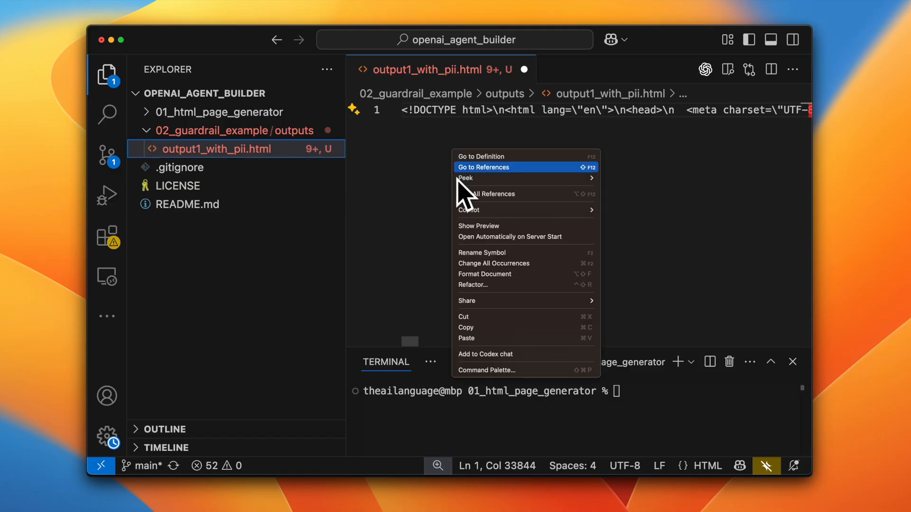
{"action": "left_click", "coordinate": [484, 274]}
{"action": "key", "text": "Left"}
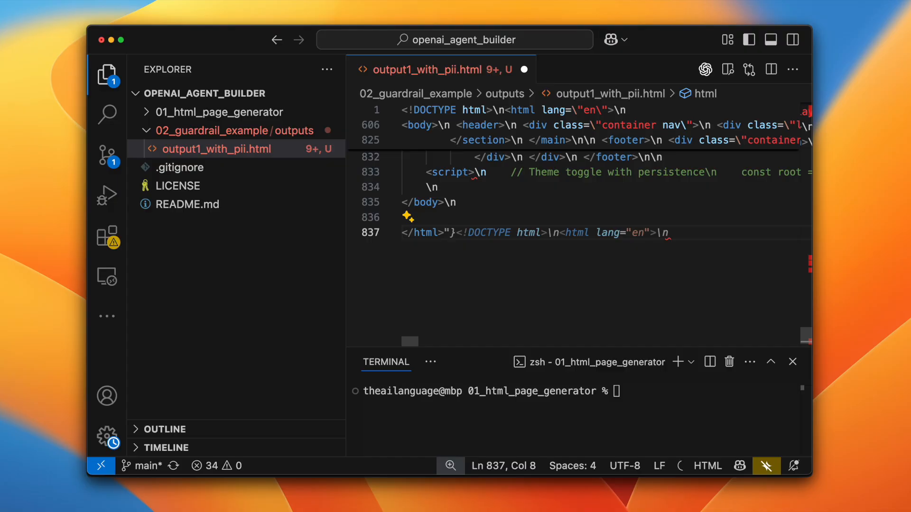
- Unescape the entire contents of output1_with_pii.html to turn the \n and \" sequences into plain HTML
{"action": "key", "text": "super+a"}
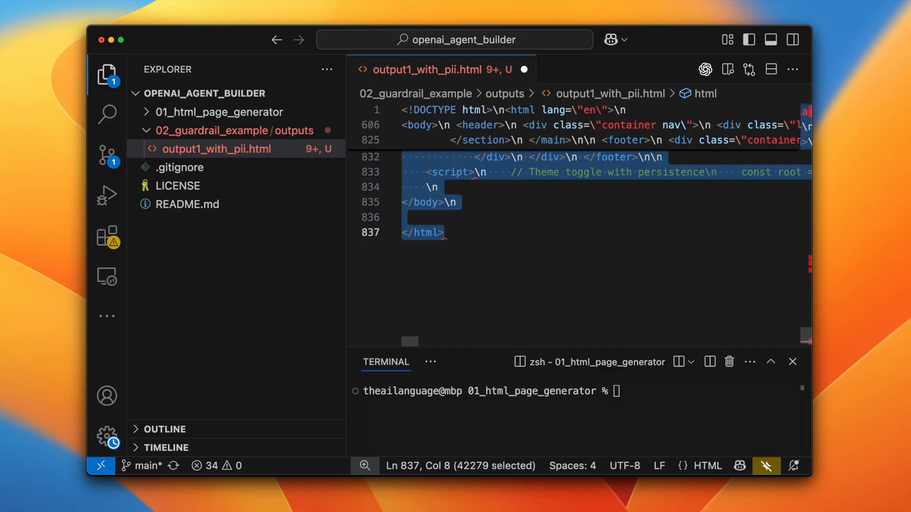
{"action": "key", "text": "super+alt+u"}
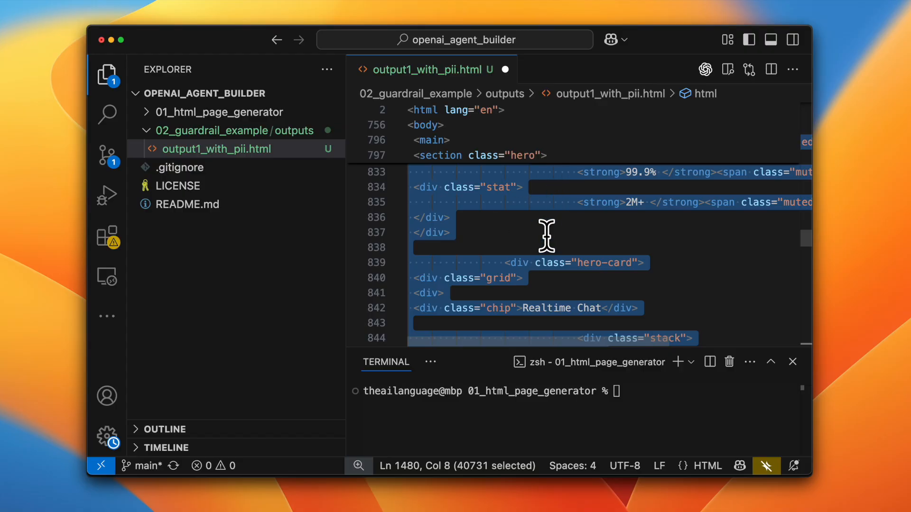
{"action": "left_click", "coordinate": [525, 215]}
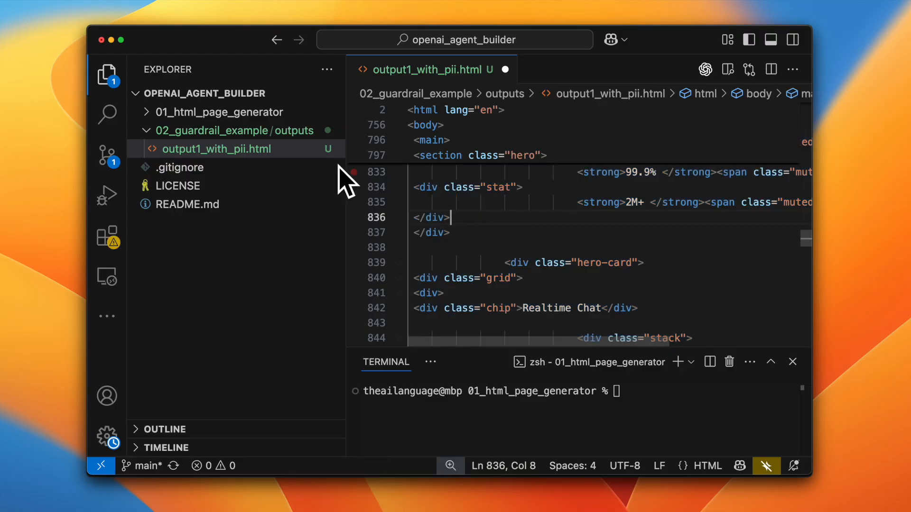
{"action": "left_click", "coordinate": [108, 237]}
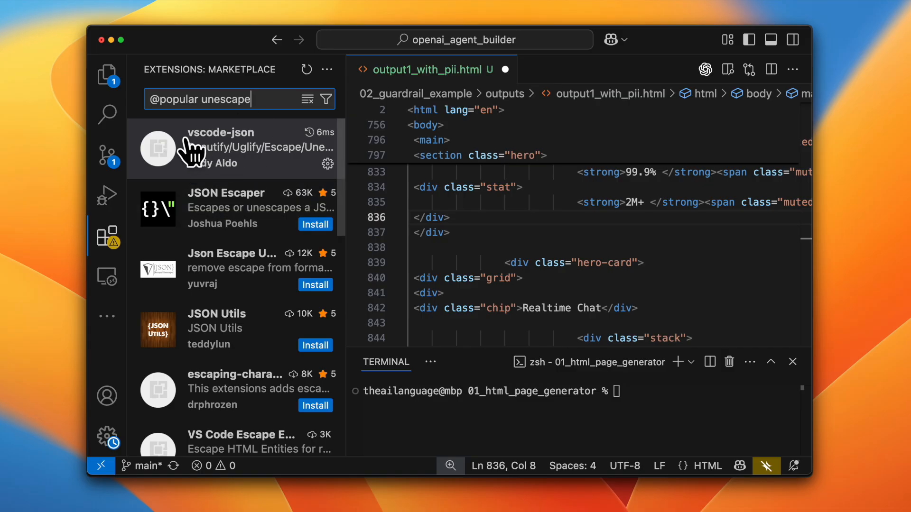
{"action": "left_click", "coordinate": [500, 236]}
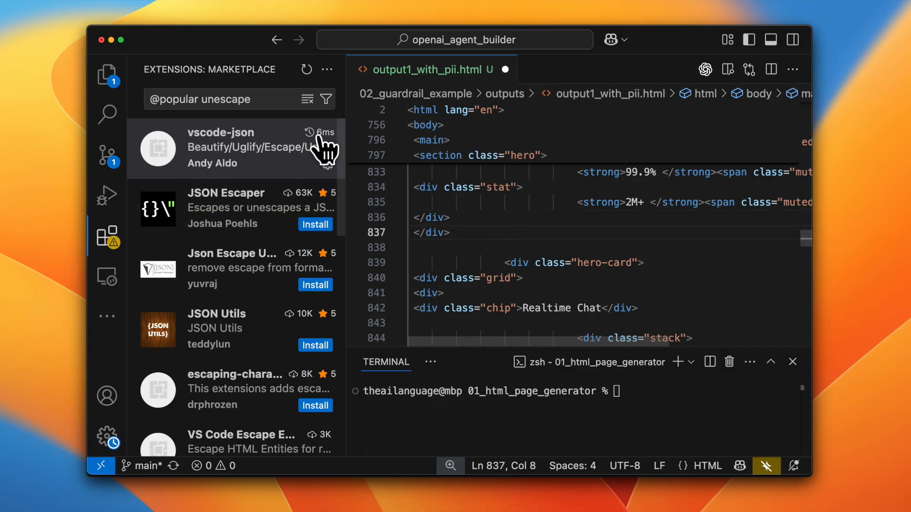
{"action": "left_click", "coordinate": [108, 76]}
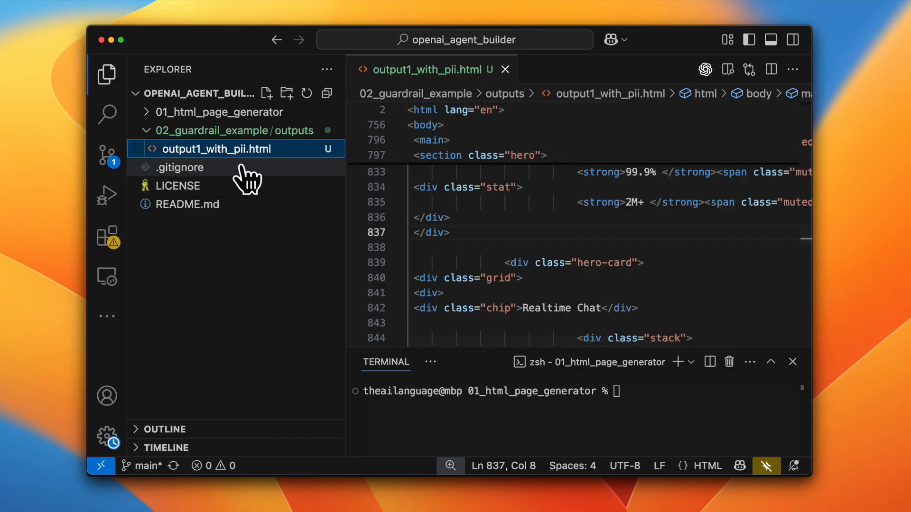
- Create a new file named output2_no_pii.html in the 02_guardrail_example/outputs folder
{"action": "left_click", "coordinate": [266, 93]}
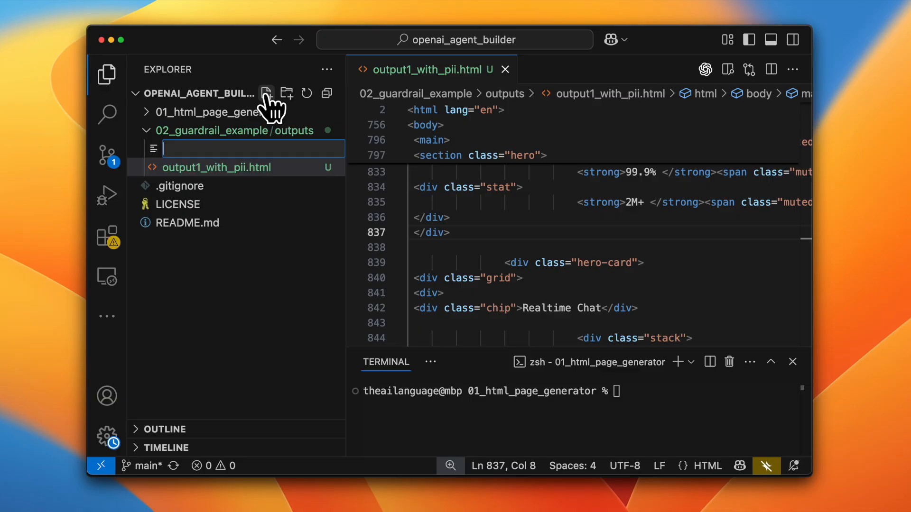
{"action": "type", "text": "out"}
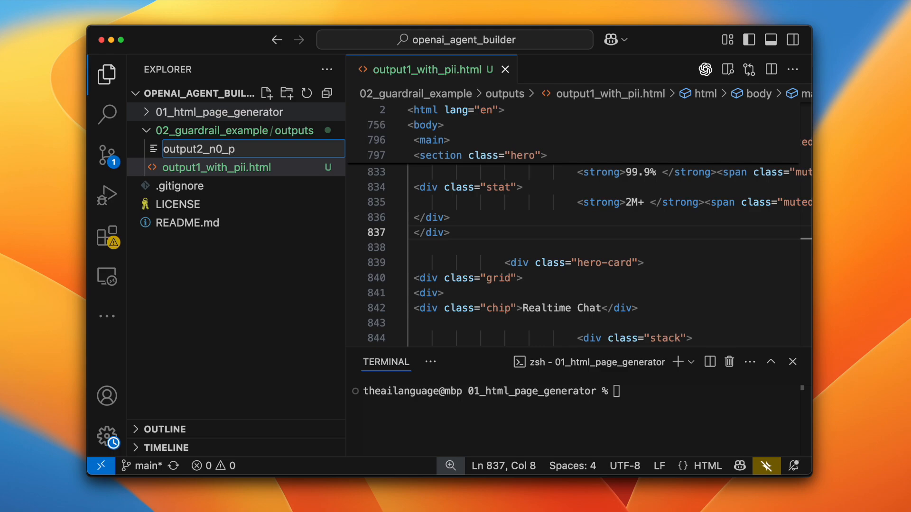
{"action": "type", "text": "put2_no_pii.html"}
{"action": "key", "text": "Return"}
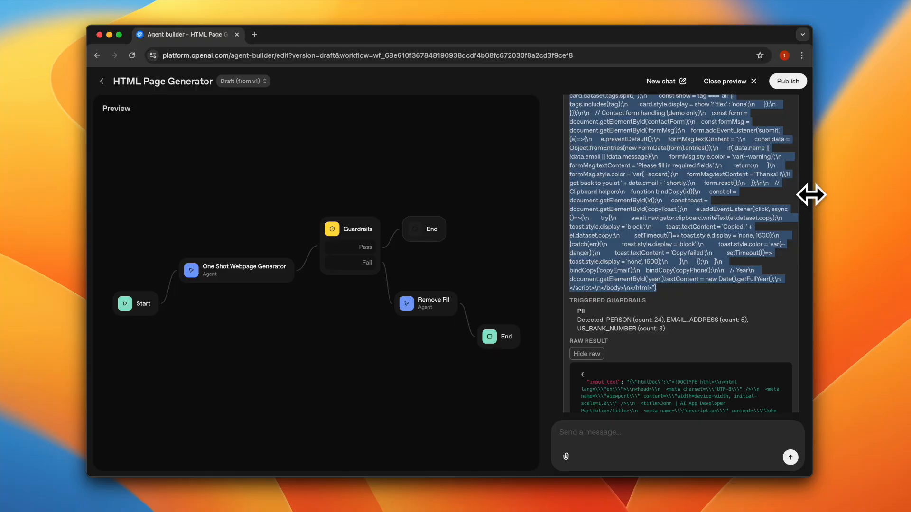
- Copy the full JSON output of the final End node from the Agent Builder preview into output2_no_pii.html in VS Code
{"action": "left_click_drag", "start_coordinate": [728, 311], "coordinate": [593, 216]}
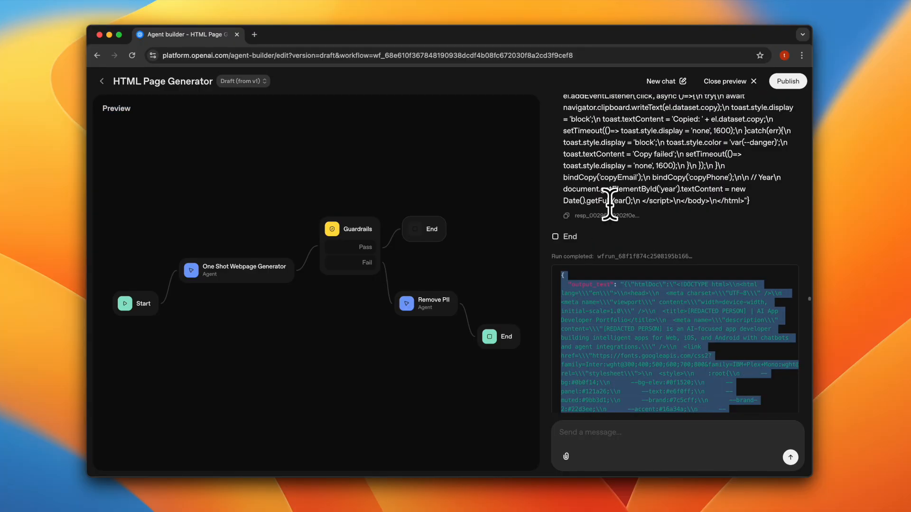
{"action": "key", "text": "super+Tab"}
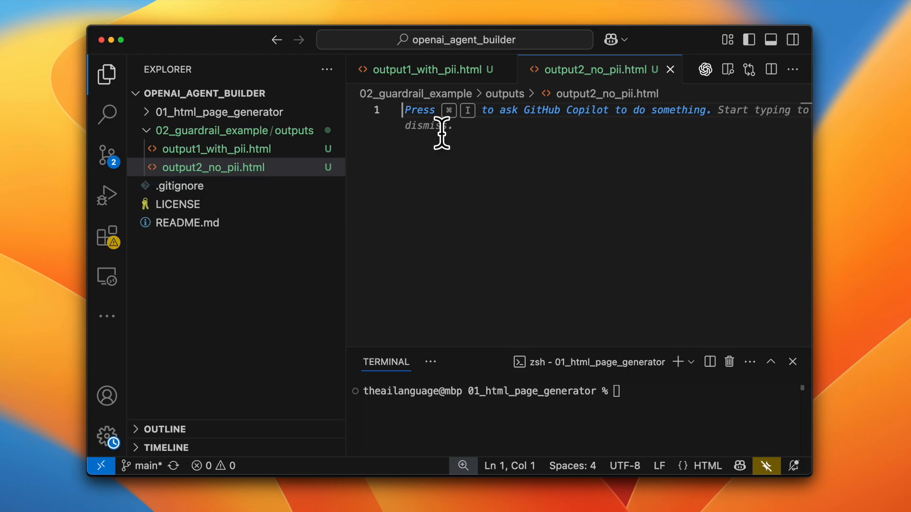
{"action": "key", "text": "super+v"}
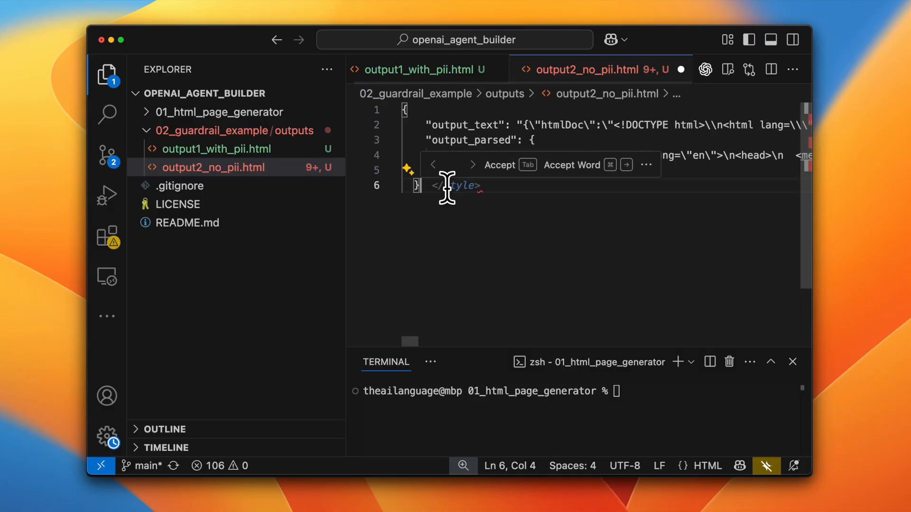
- Strip the JSON wrapper from output2_no_pii.html, removing the closing braces and everything before <!DOCTYPE html>, including output_text, output_parsed and the htmlDoc key
{"action": "left_click_drag", "start_coordinate": [442, 184], "coordinate": [407, 170]}
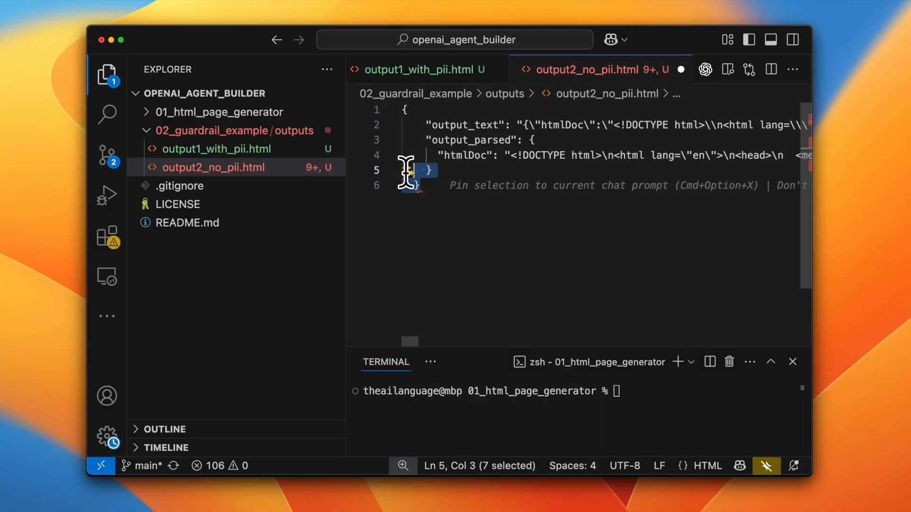
{"action": "key", "text": "BackSpace"}
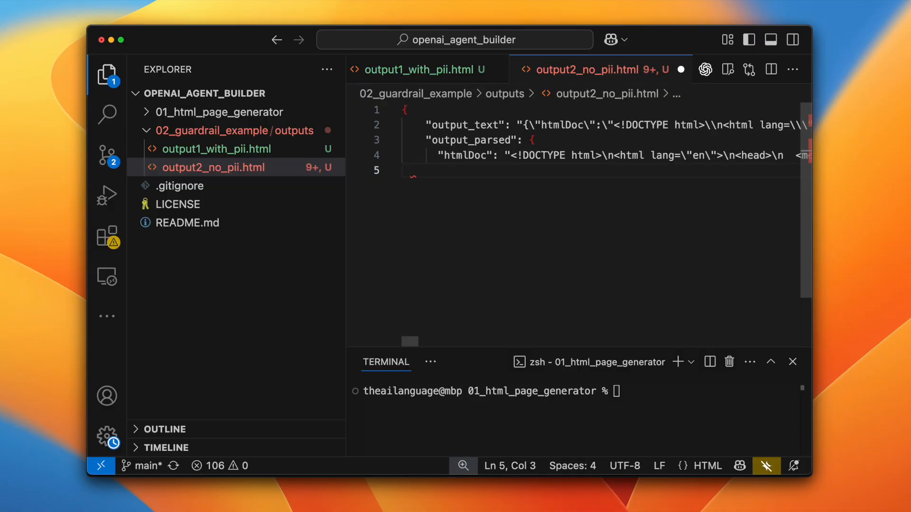
{"action": "key", "text": "shift+Down"}
{"action": "key", "text": "shift+Down"}
{"action": "key", "text": "shift+Down"}
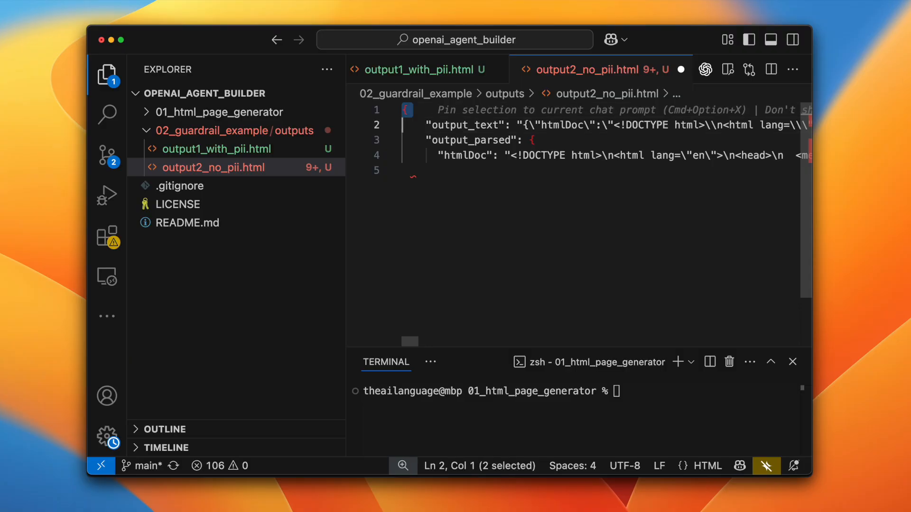
{"action": "key", "text": "BackSpace"}
{"action": "key", "text": "shift+Right"}
{"action": "key", "text": "shift+Right"}
{"action": "key", "text": "shift+Right"}
{"action": "key", "text": "shift+Right"}
{"action": "key", "text": "shift+Right"}
{"action": "key", "text": "shift+Right"}
{"action": "key", "text": "shift+Right"}
{"action": "key", "text": "shift+Right"}
{"action": "key", "text": "shift+Right"}
{"action": "key", "text": "shift+Right"}
{"action": "key", "text": "shift+Right"}
{"action": "key", "text": "shift+Right"}
{"action": "key", "text": "shift+Right"}
{"action": "key", "text": "shift+Right"}
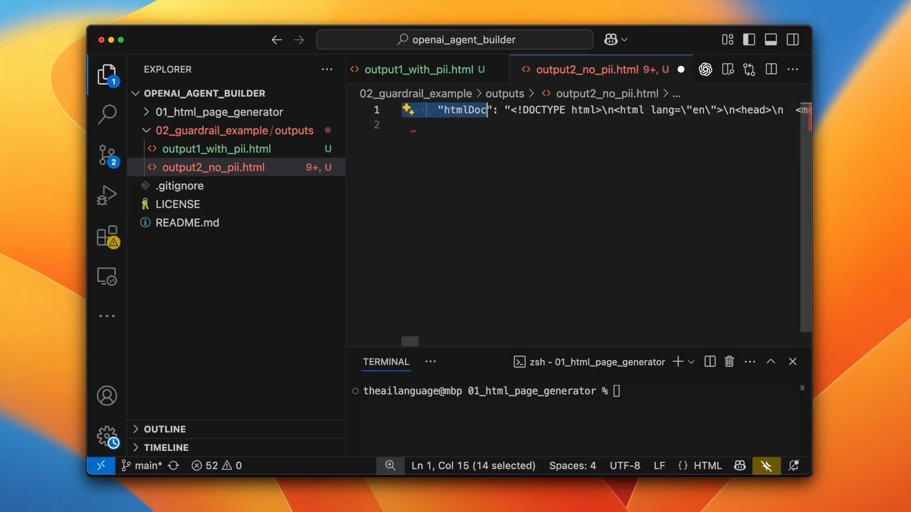
{"action": "key", "text": "BackSpace"}
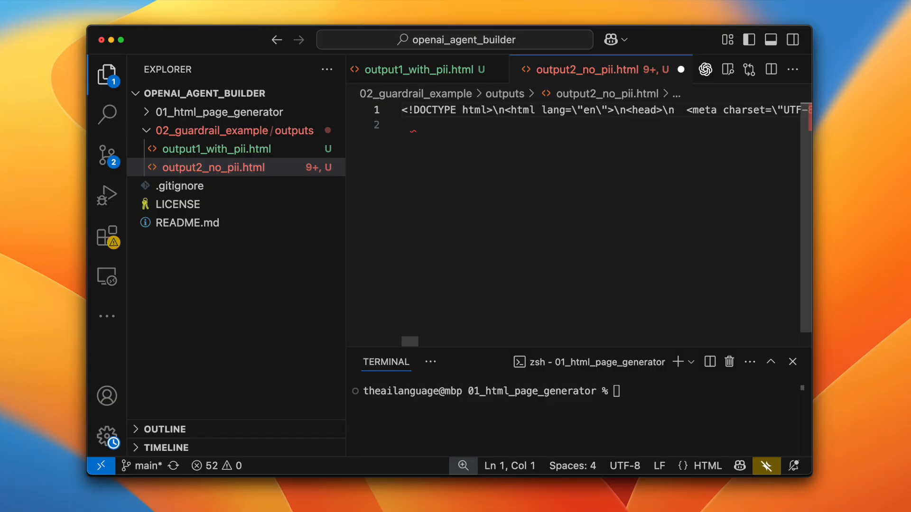
- Format output2_no_pii.html as a document, then unescape its entire contents into plain HTML and save the file
{"action": "right_click", "coordinate": [499, 185]}
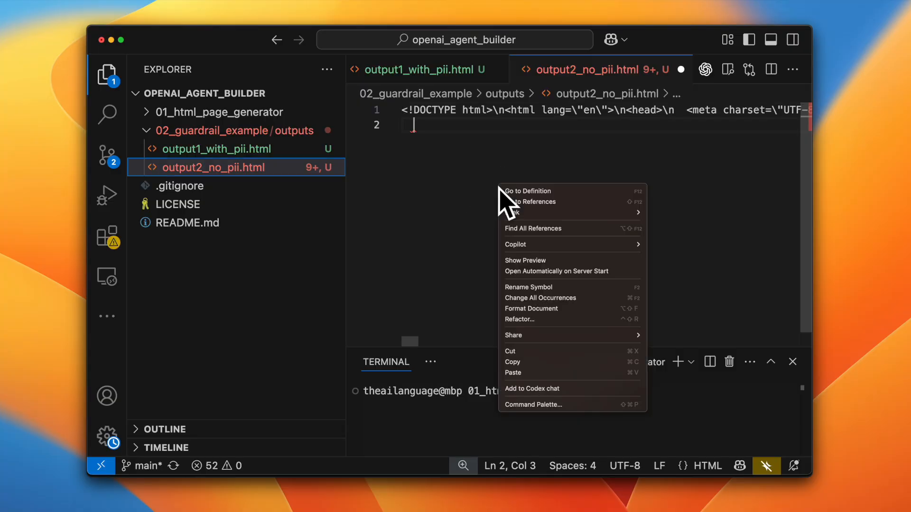
{"action": "left_click", "coordinate": [534, 309]}
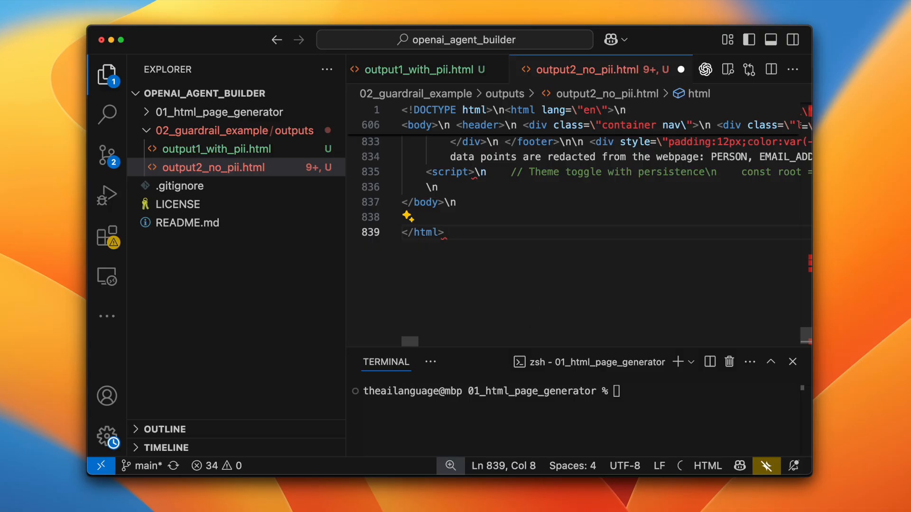
{"action": "key", "text": "super+a"}
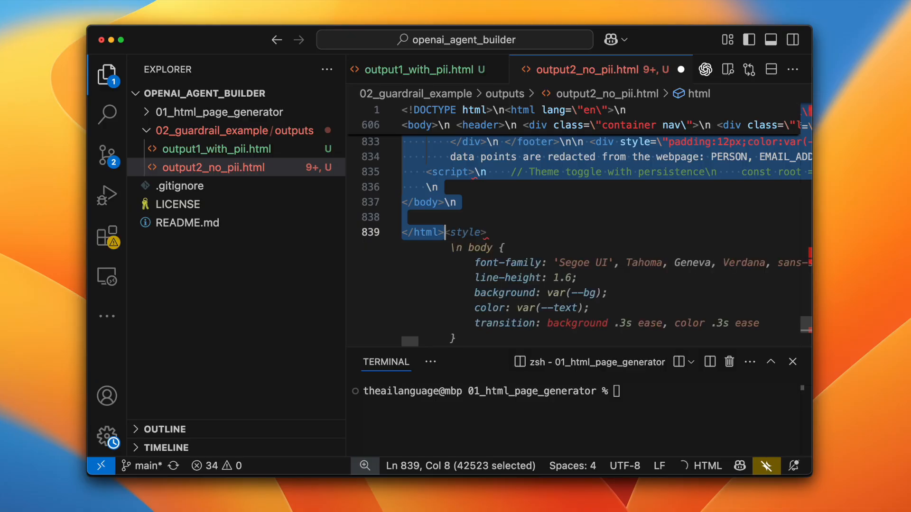
{"action": "key", "text": "alt+super+semicolon"}
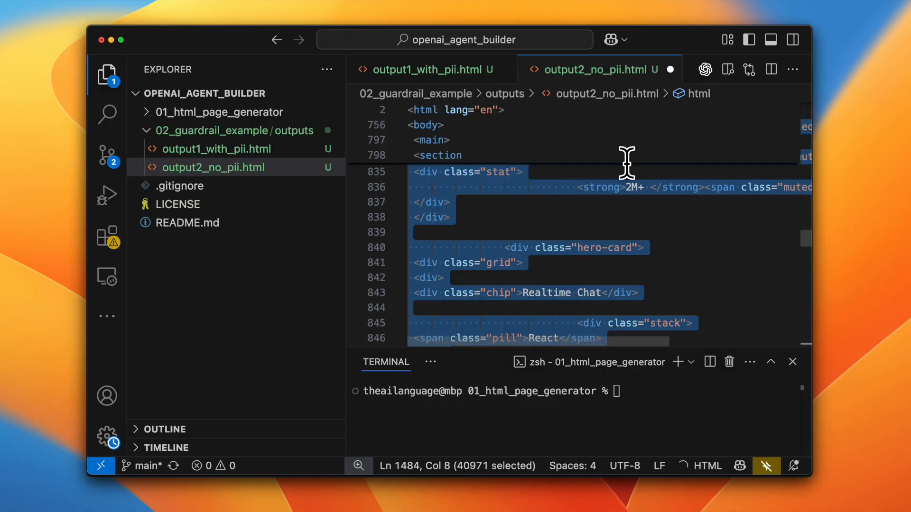
{"action": "left_click", "coordinate": [570, 201]}
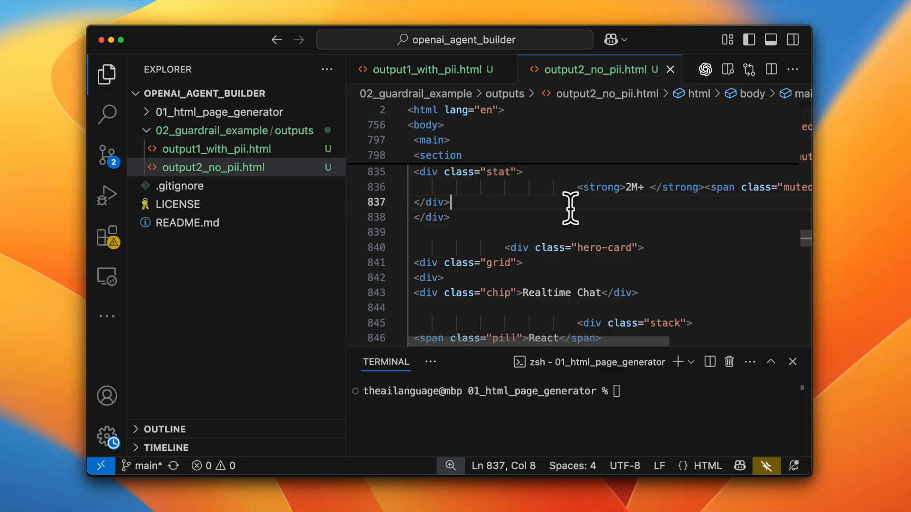
- Copy the full path of output1_with_pii.html and open that file in a new Chrome tab
{"action": "left_click", "coordinate": [216, 149]}
{"action": "right_click", "coordinate": [214, 151]}
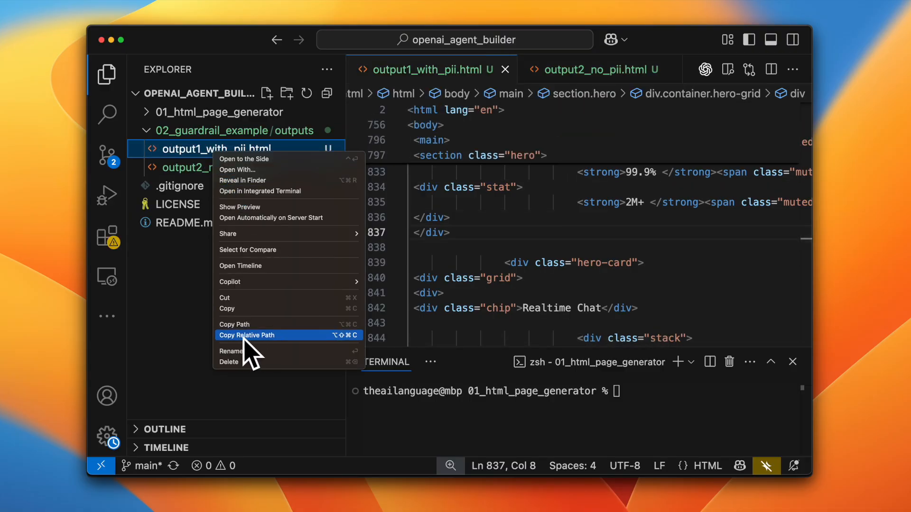
{"action": "left_click", "coordinate": [242, 326]}
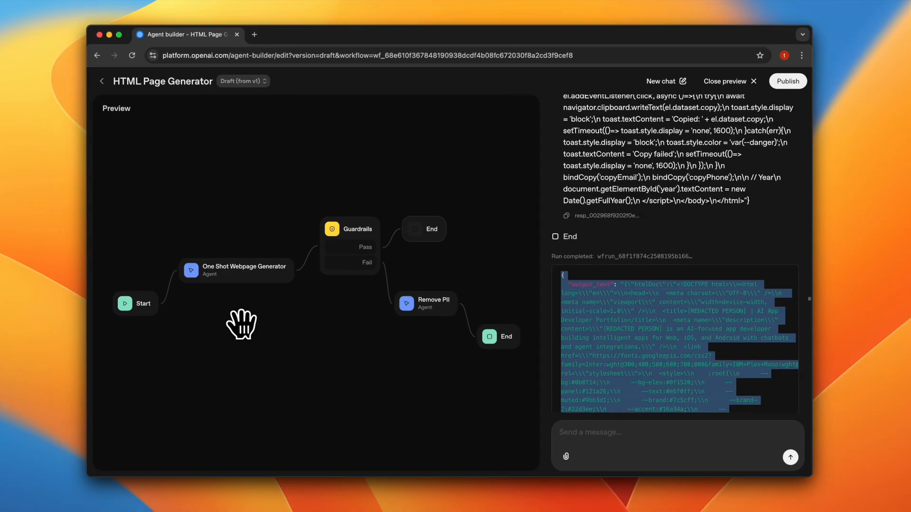
{"action": "left_click", "coordinate": [256, 39]}
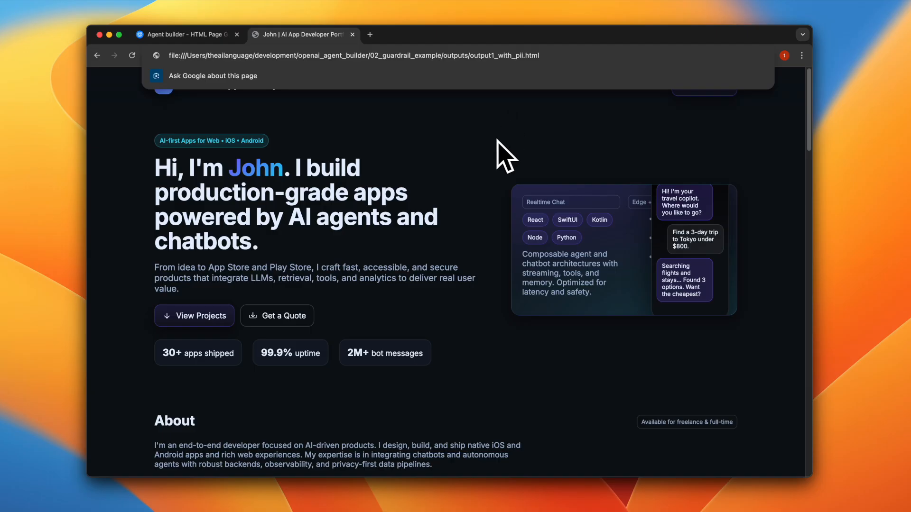
{"action": "left_click", "coordinate": [498, 157]}
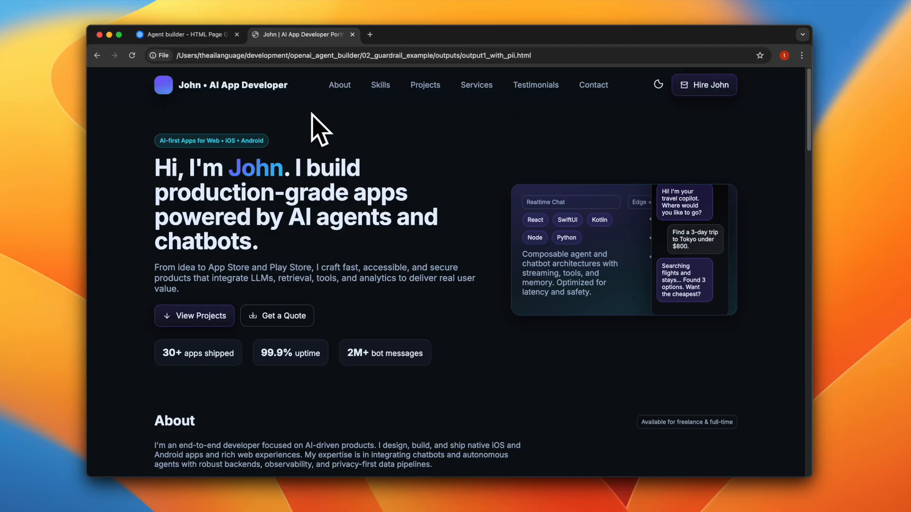
- Examine the rendered output1_with_pii.html page for personal data, checking the name in the hero heading and the contact details
{"action": "left_click_drag", "start_coordinate": [235, 168], "coordinate": [294, 169]}
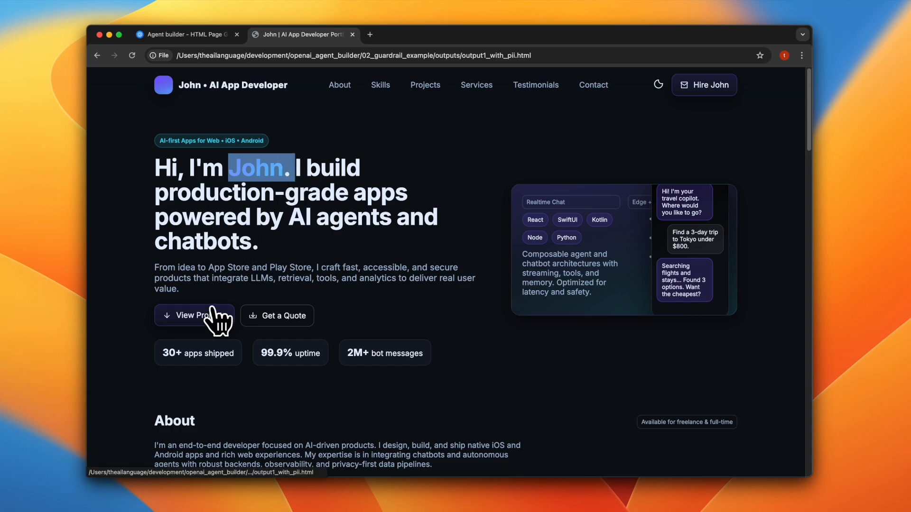
{"action": "scroll", "coordinate": [219, 320], "scroll_direction": "down", "scroll_amount": 7}
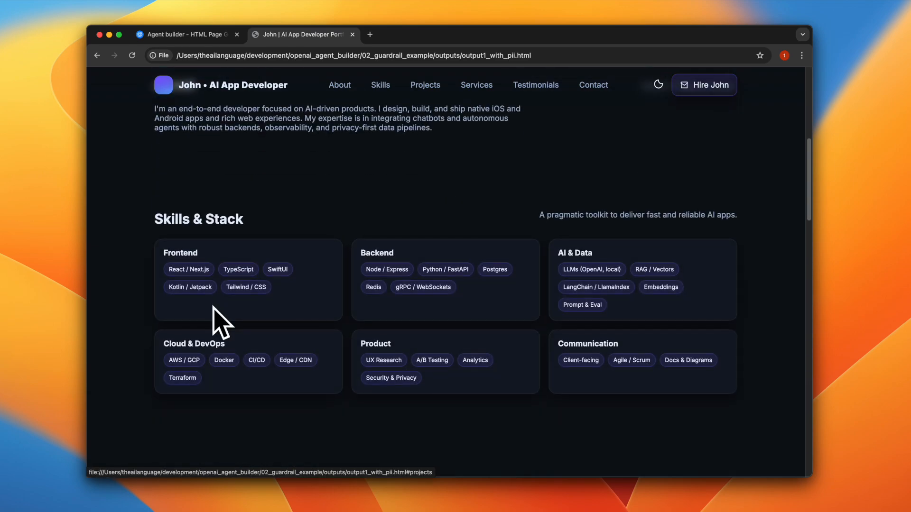
{"action": "scroll", "coordinate": [218, 320], "scroll_direction": "down", "scroll_amount": 10}
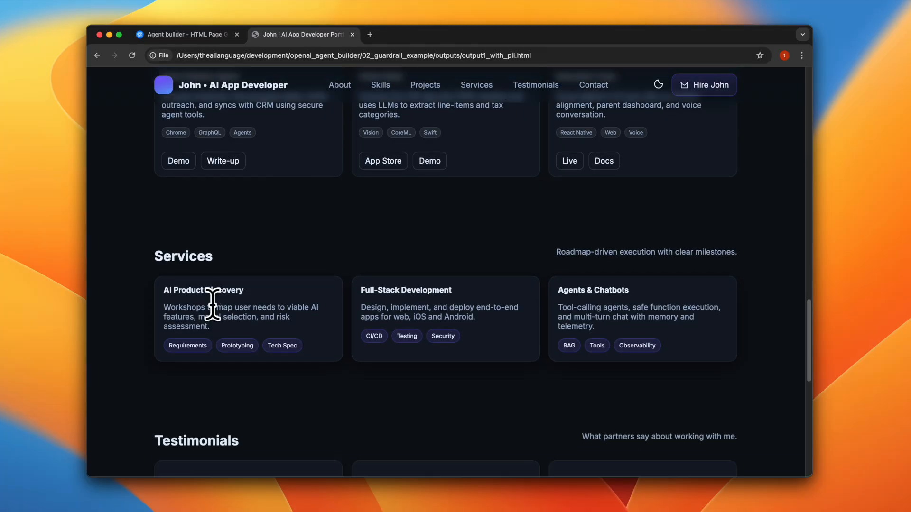
{"action": "scroll", "coordinate": [212, 304], "scroll_direction": "down", "scroll_amount": 4}
{"action": "scroll", "coordinate": [219, 320], "scroll_direction": "down", "scroll_amount": 6}
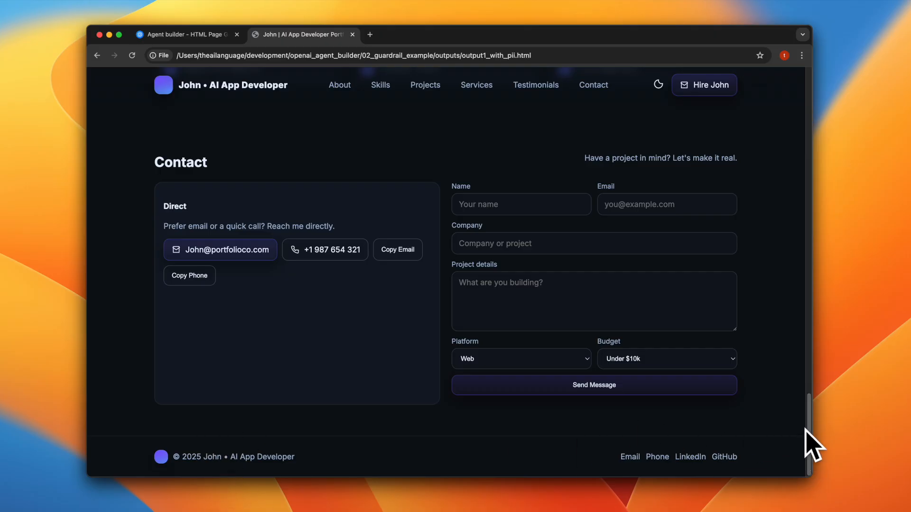
{"action": "left_click_drag", "start_coordinate": [809, 431], "coordinate": [809, 71]}
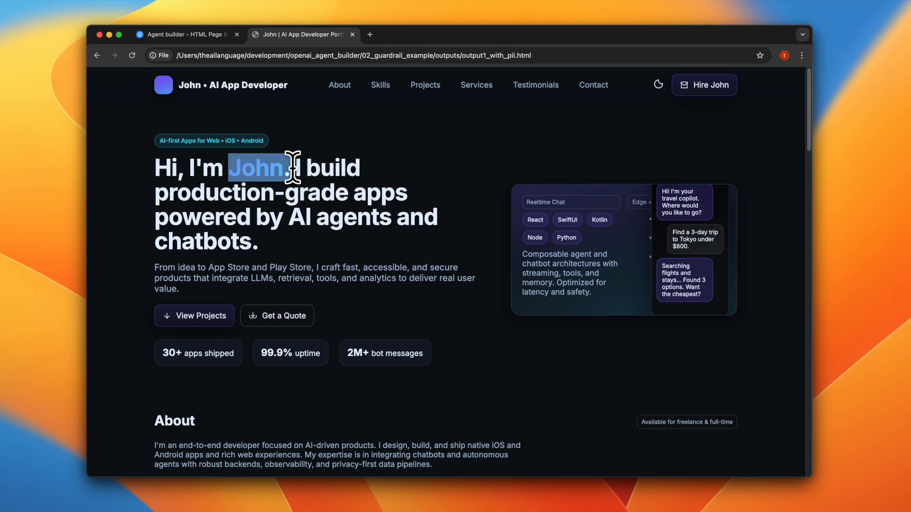
{"action": "left_click", "coordinate": [256, 173]}
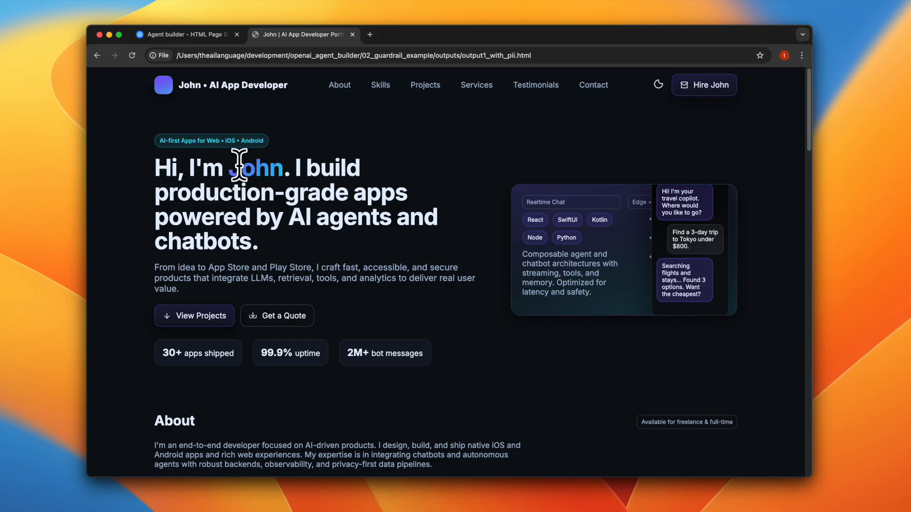
{"action": "left_click_drag", "start_coordinate": [231, 168], "coordinate": [299, 163]}
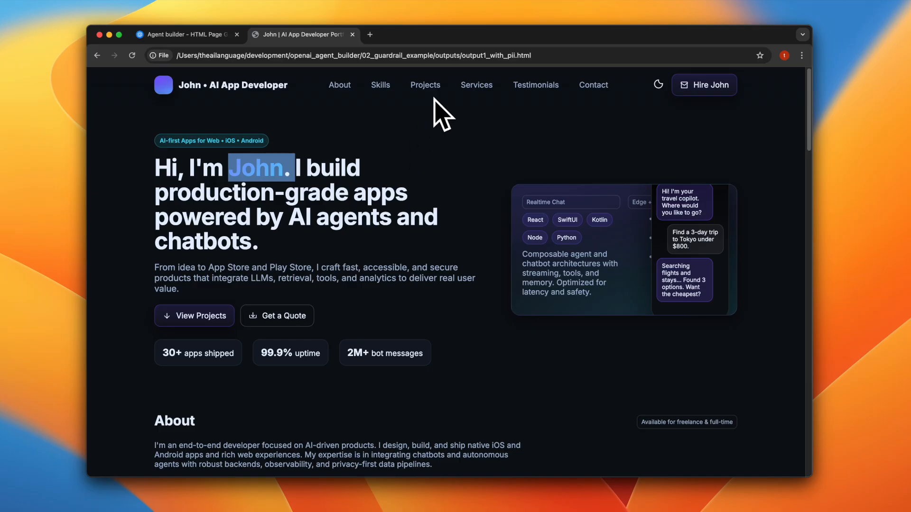
- Duplicate the portfolio page's tab and change the copy's address to load output2_no_pii.html
{"action": "right_click", "coordinate": [293, 38]}
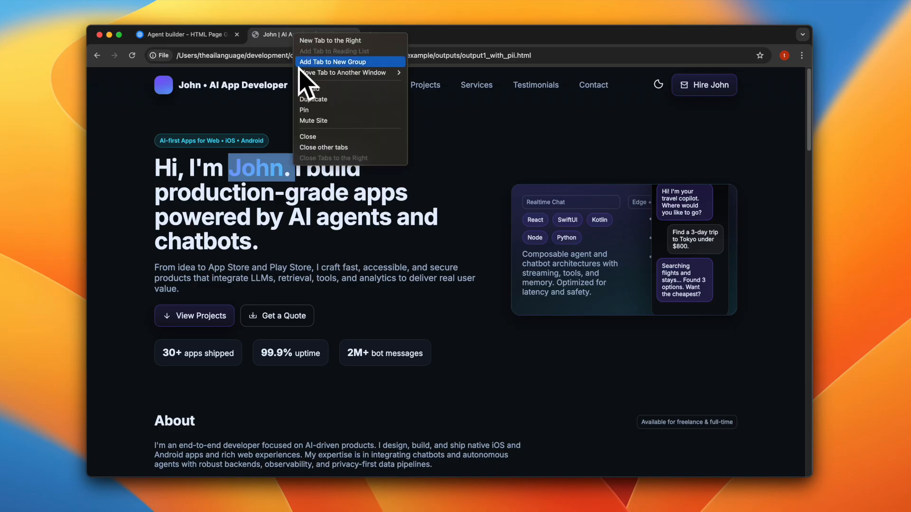
{"action": "left_click", "coordinate": [353, 95]}
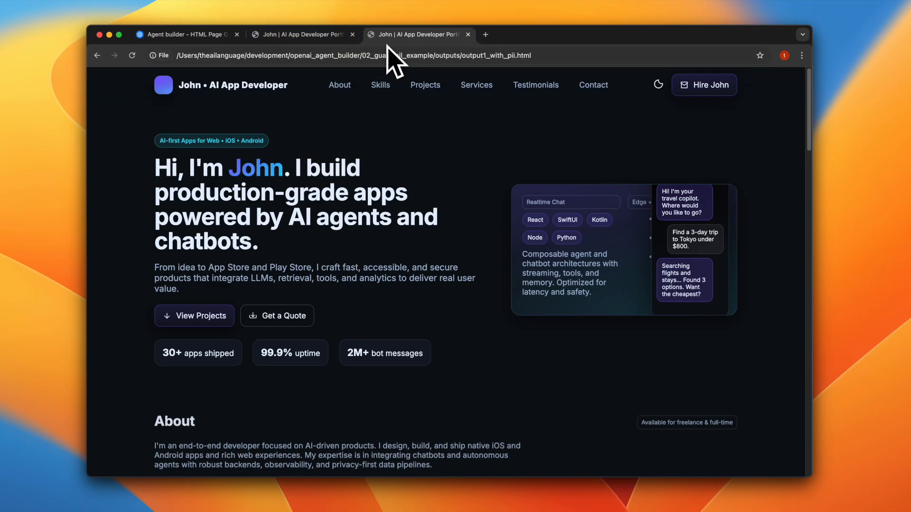
{"action": "left_click", "coordinate": [496, 54]}
{"action": "key", "text": "Left"}
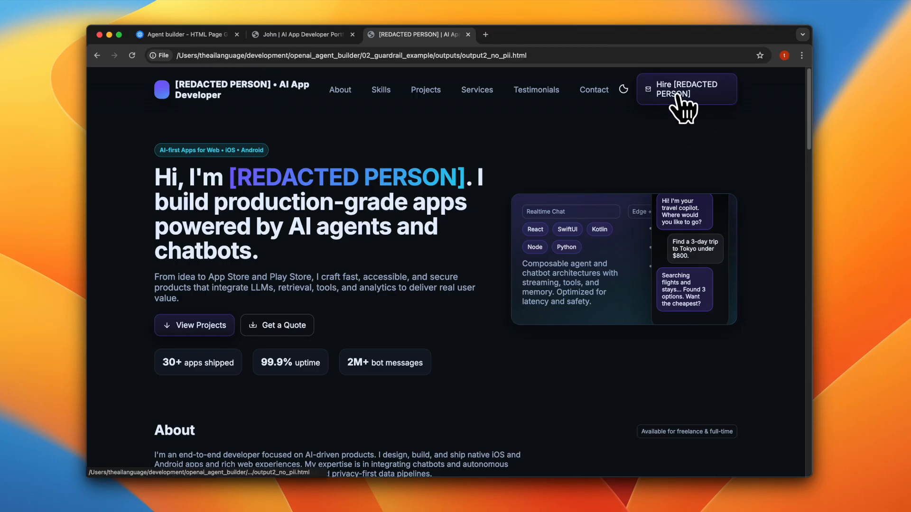
- Examine the redacted page's contact section and footer, highlighting the name placeholder in the copyright line
{"action": "scroll", "coordinate": [593, 199], "scroll_direction": "down", "scroll_amount": 2}
{"action": "scroll", "coordinate": [593, 199], "scroll_direction": "down", "scroll_amount": 20}
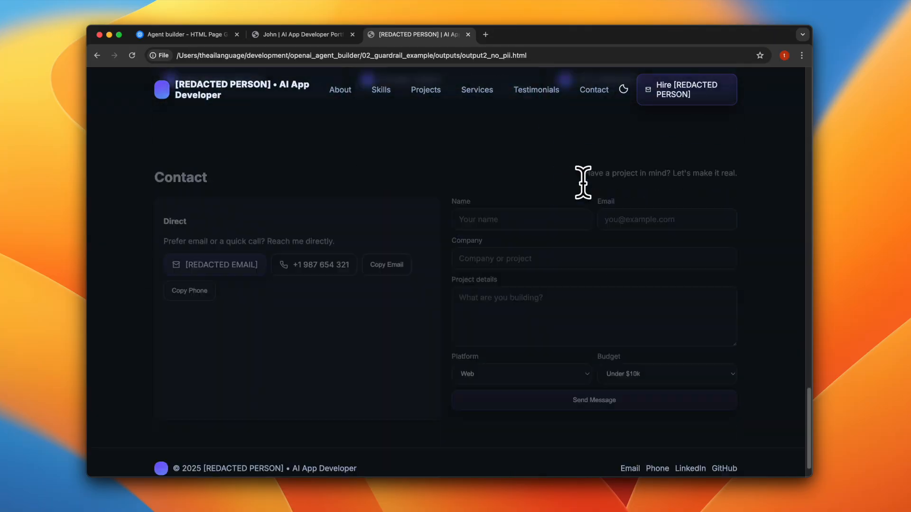
{"action": "scroll", "coordinate": [583, 183], "scroll_direction": "down", "scroll_amount": 2}
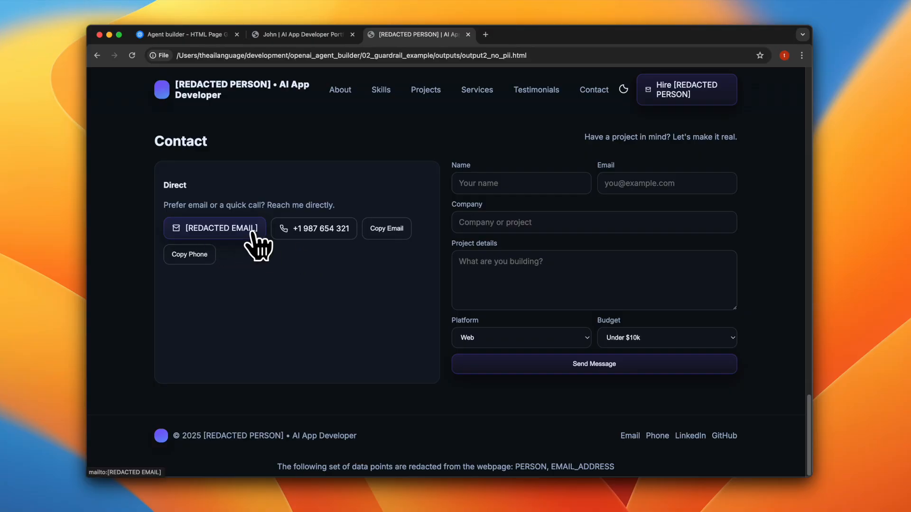
{"action": "left_click_drag", "start_coordinate": [206, 437], "coordinate": [283, 433]}
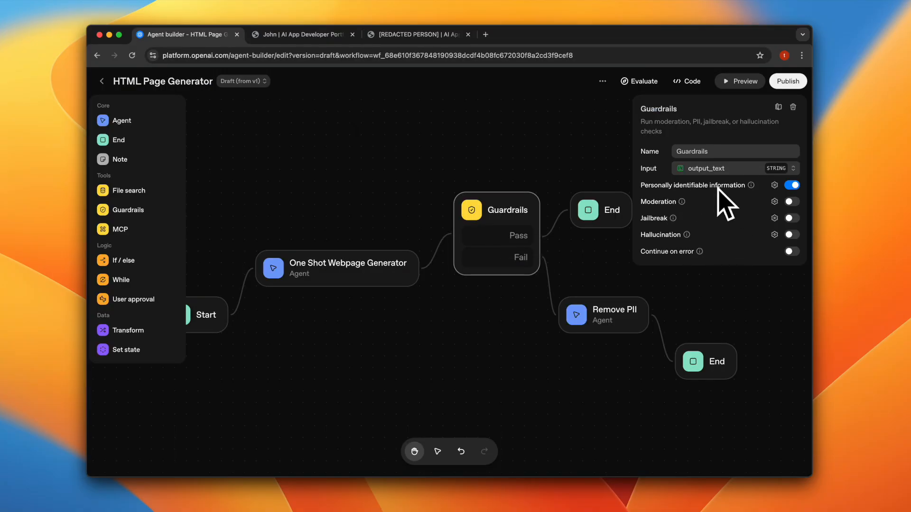
- Review the entity types available in the Guardrails node's PII settings in Agent Builder, cancel without saving, and deselect the node
{"action": "left_click", "coordinate": [774, 185]}
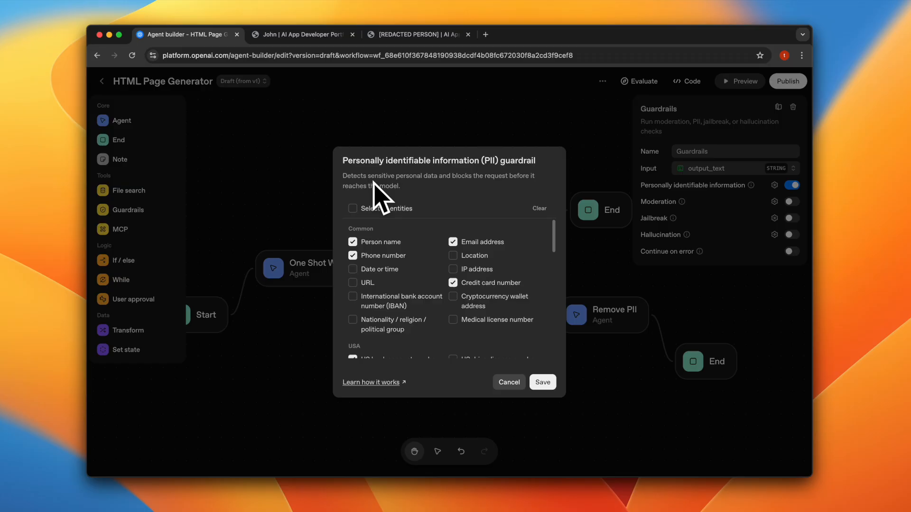
{"action": "scroll", "coordinate": [412, 296], "scroll_direction": "down", "scroll_amount": 5}
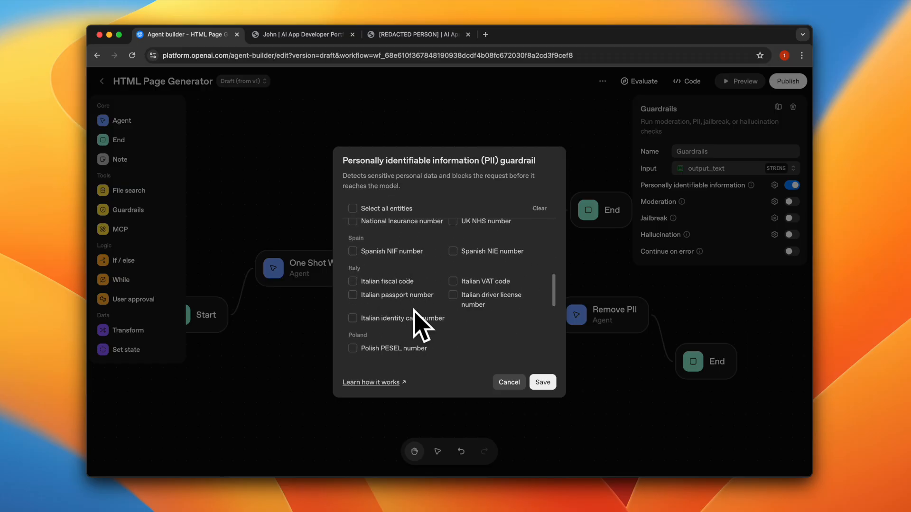
{"action": "scroll", "coordinate": [433, 315], "scroll_direction": "down", "scroll_amount": 4}
{"action": "scroll", "coordinate": [420, 311], "scroll_direction": "down", "scroll_amount": 3}
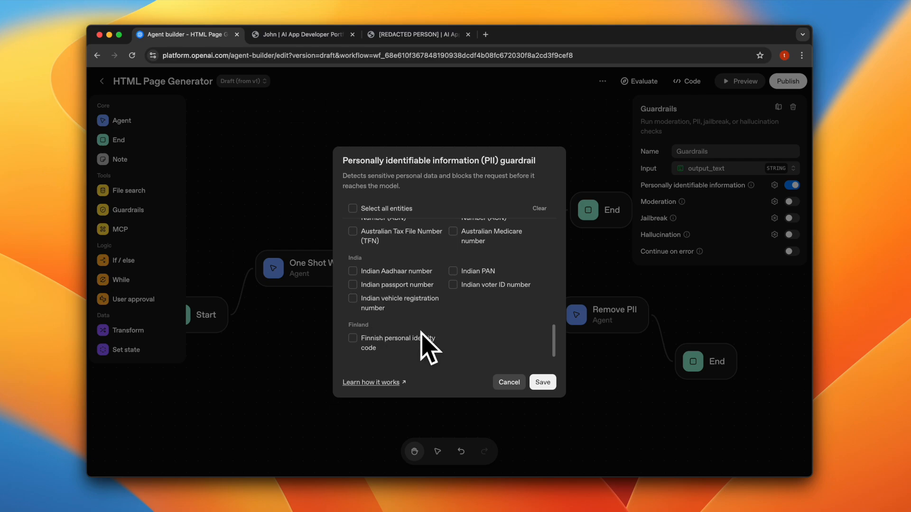
{"action": "left_click", "coordinate": [509, 382]}
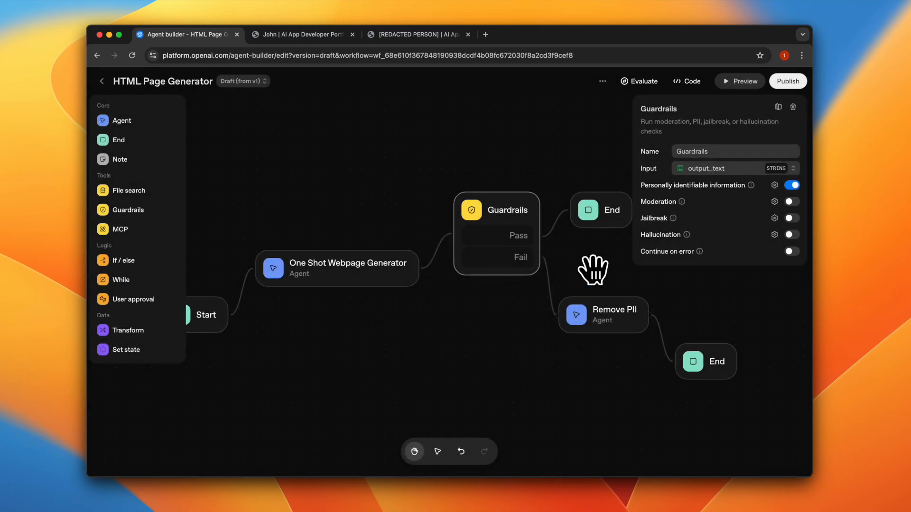
{"action": "left_click", "coordinate": [593, 271]}
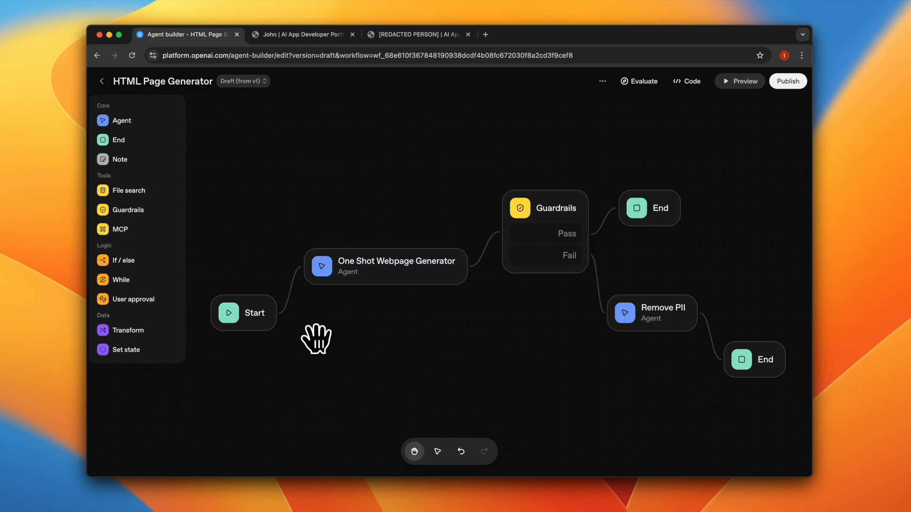